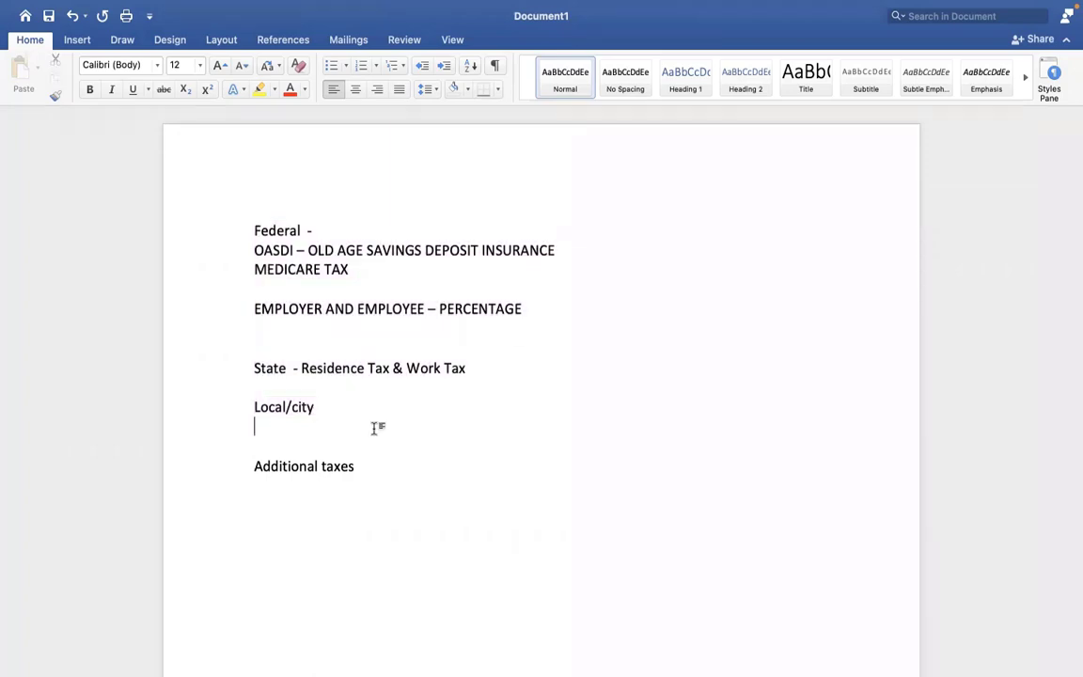
Type 'IRS – INTERNAL REVENUE SERVICE' on the blank line under Additional taxes.
key("Down")
key("Down")
key("Down")
key("Down")
key("Down")
key("Down")
key("Down")
key("Down")
key("Down")
key("Down")
key("Down")
key("Down")
scroll(373, 429, "down", 5)
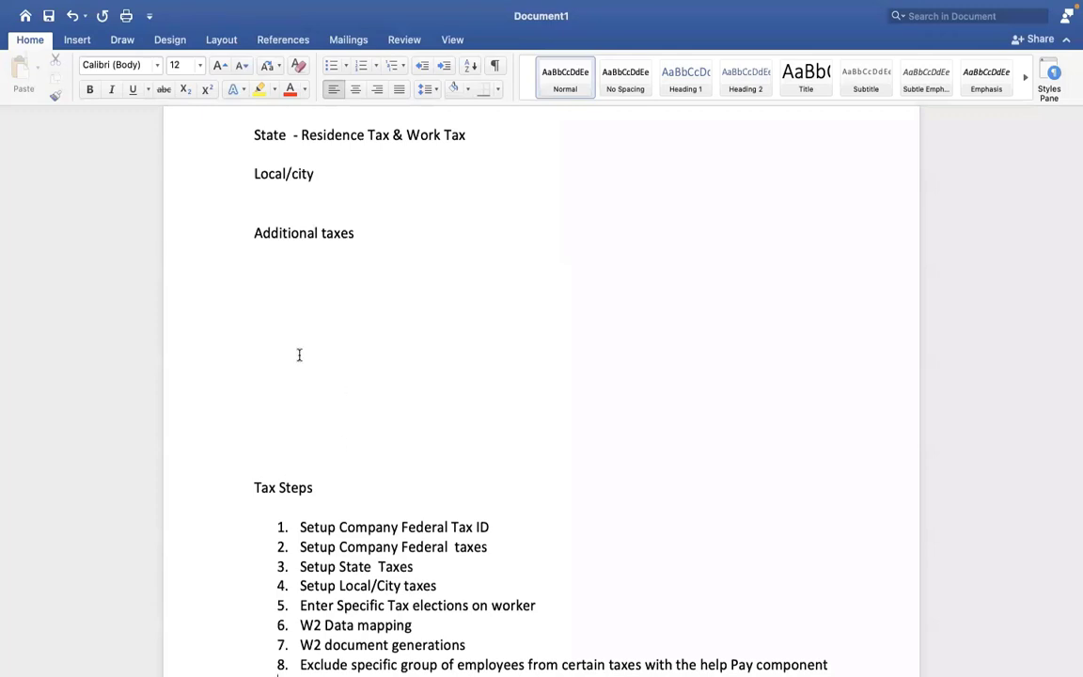
left_click(302, 353)
type("IRS")
type(" -")
type("INTERNAL RE")
type("VENUE SER")
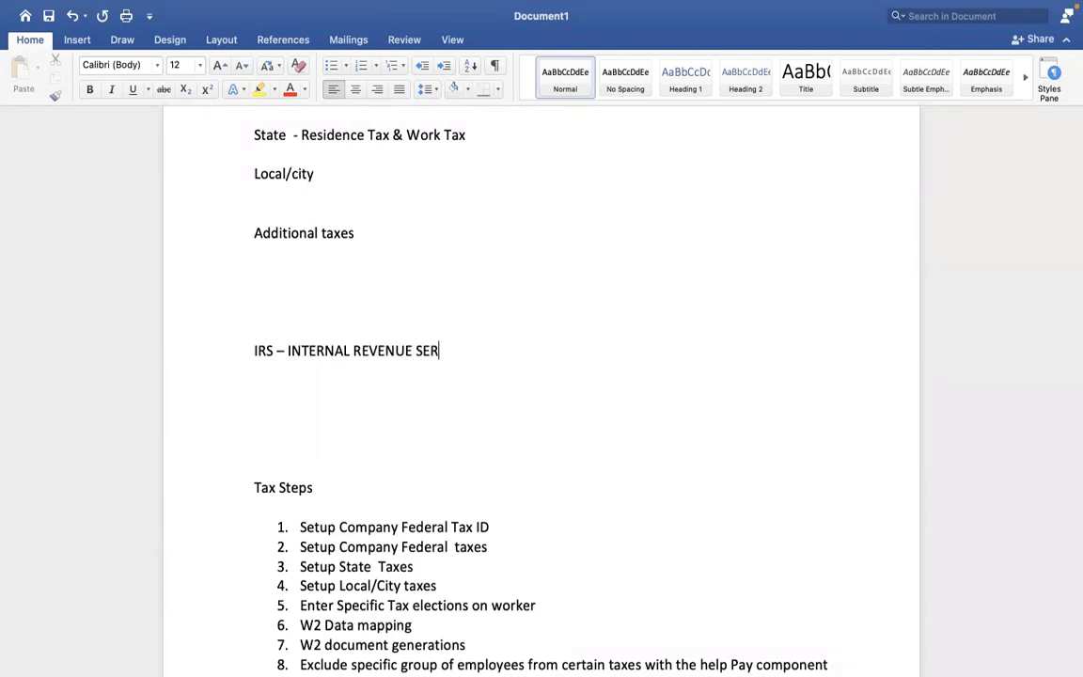
type("VICE")
Add the line 'FEIN - FEDERAL EMPLOYER IDENTIFICATION NUMBER - UNIQUE NUMBER FOR EACH ENTITY' below IRS.
key("Return")
type("FEIN -")
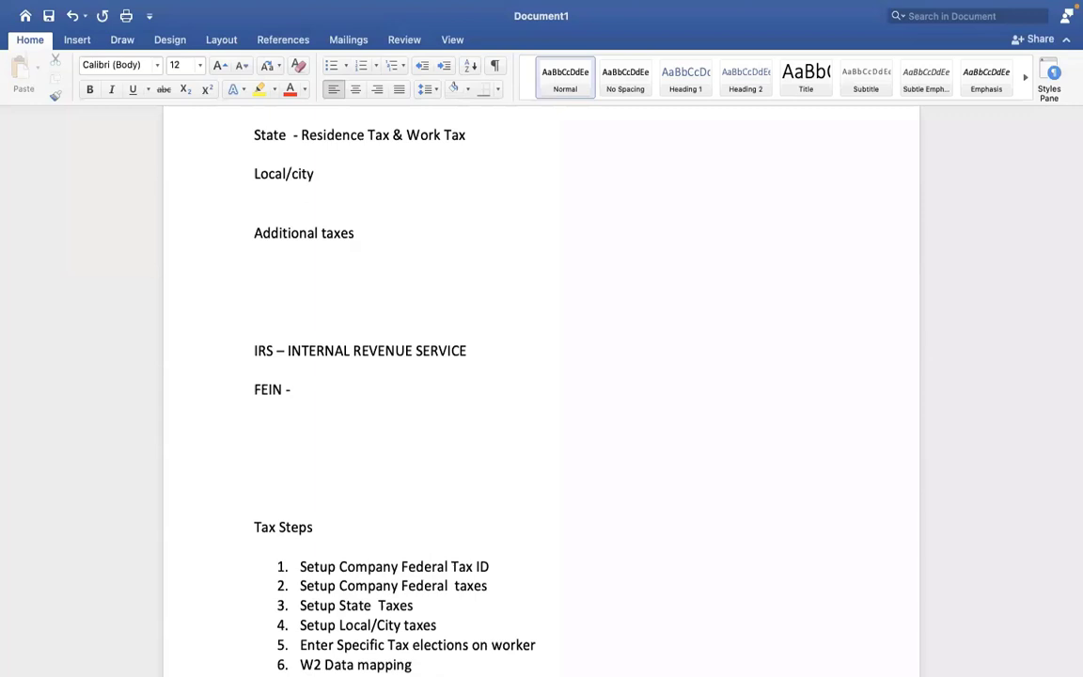
type(" FEDERAL EMPLOYER")
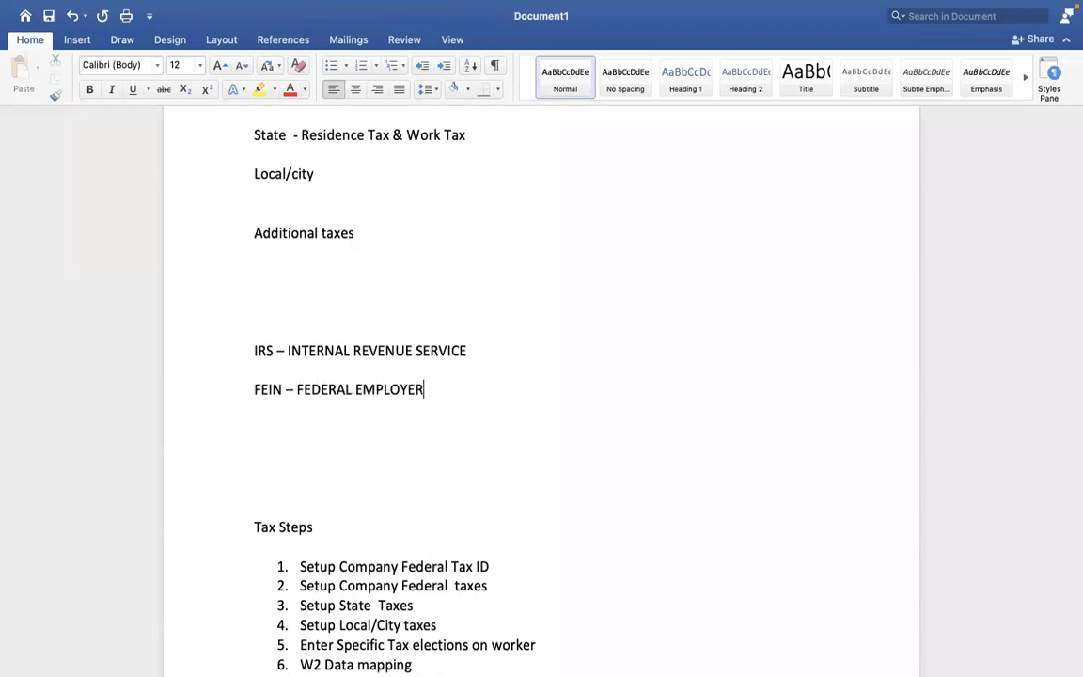
type(" IDENTIFICA")
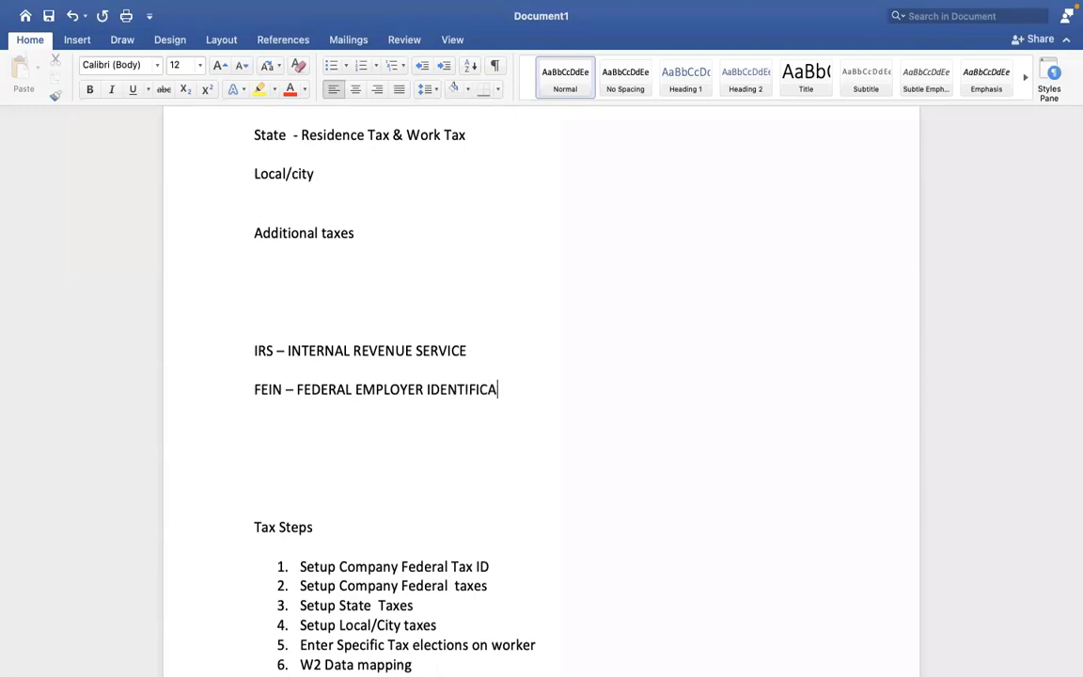
type("TION NUMBER")
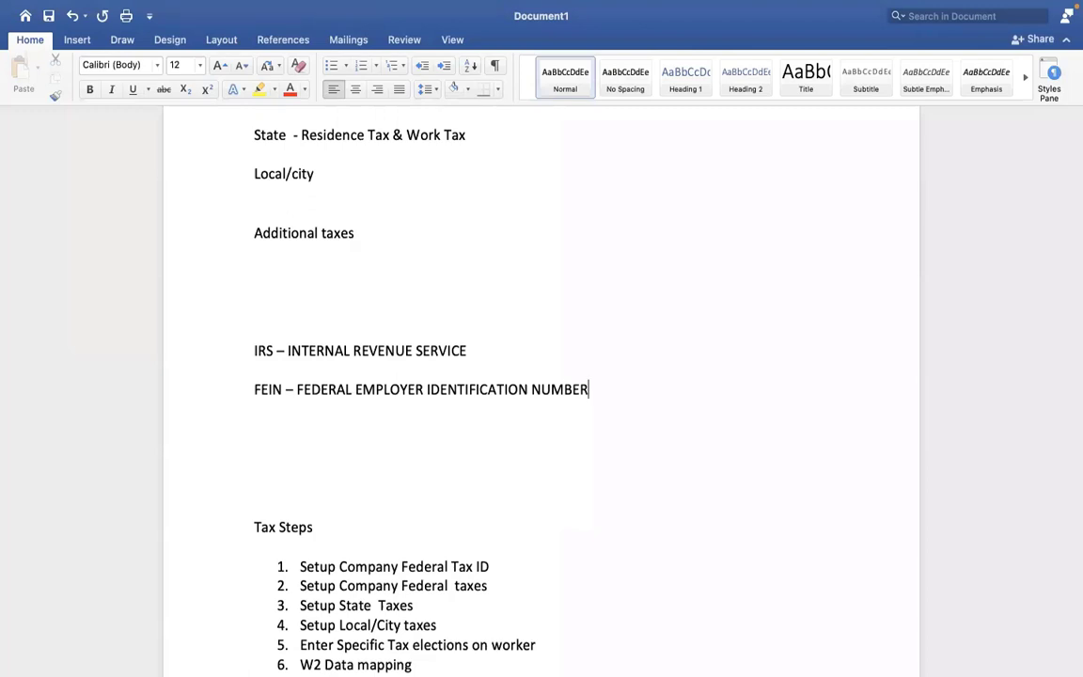
type(" - UNIQUE NUM")
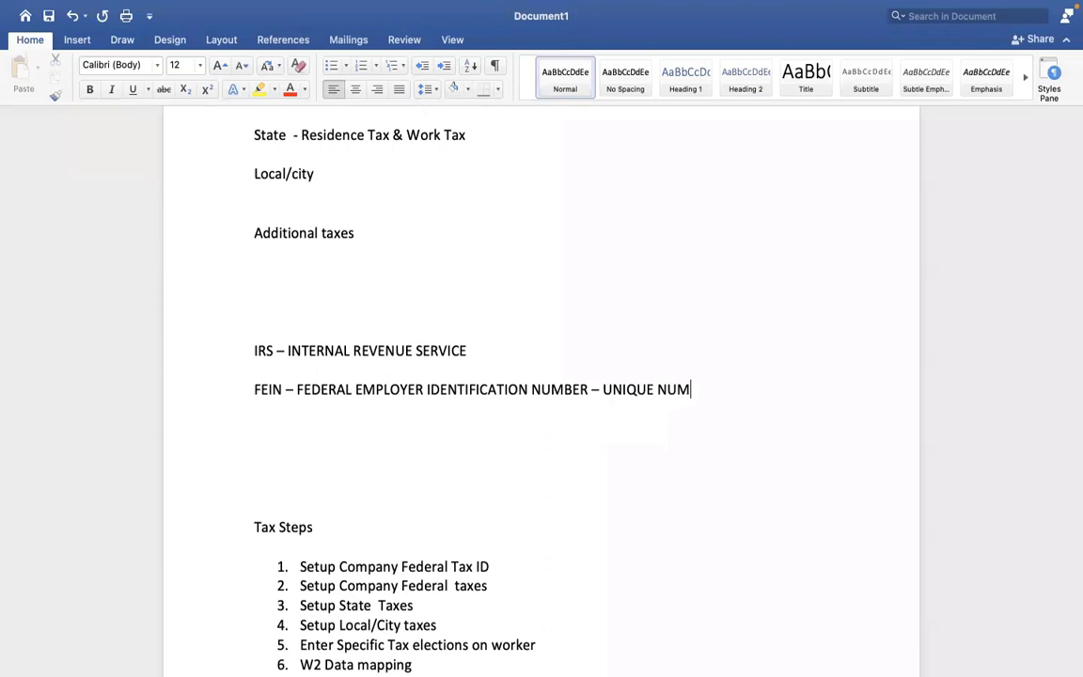
type("BER FOR EACH")
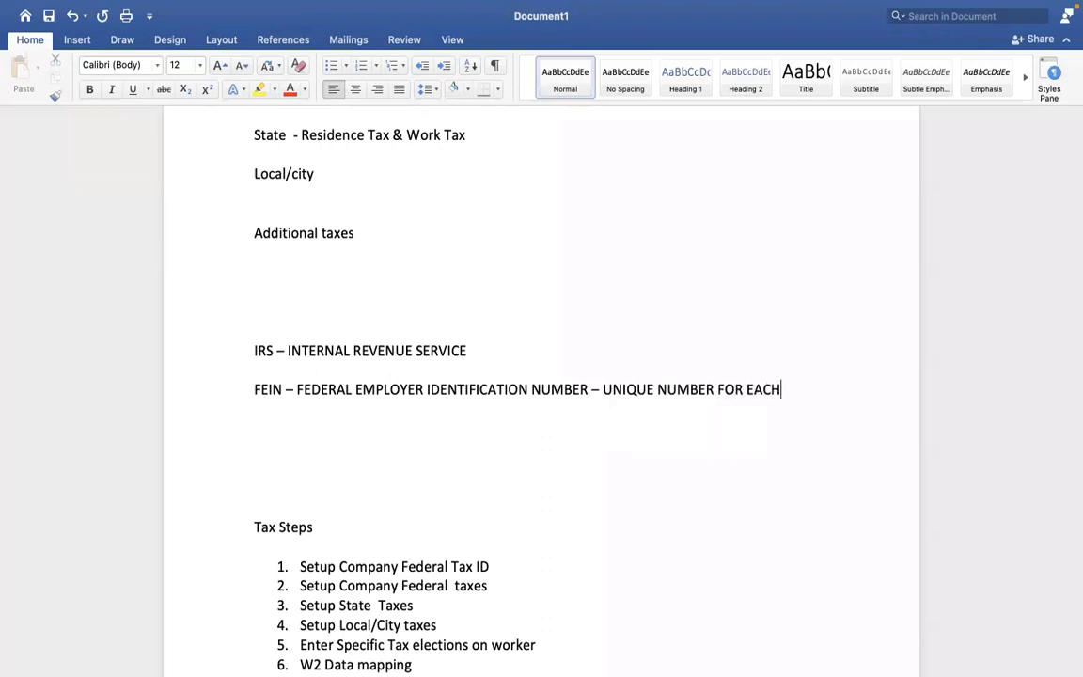
type(" ENTITY")
Add the line 'TIN - TAX IDENTIFICATION NUMBER' beneath the FEIN definition.
key("Return")
type("T")
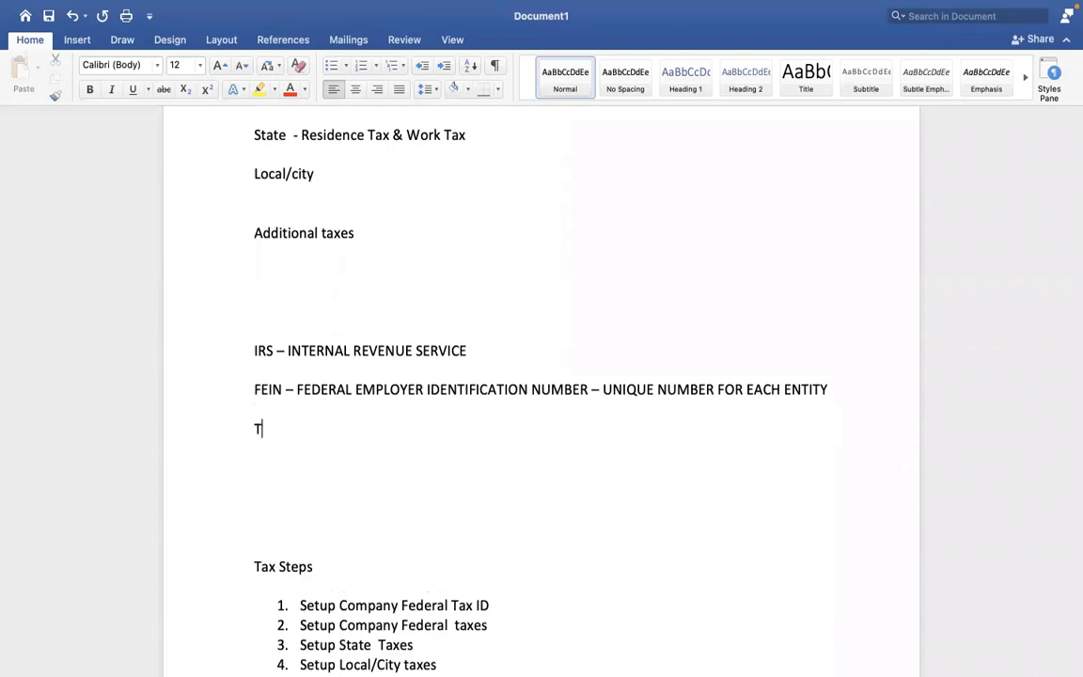
type("IN - TAX IDENT")
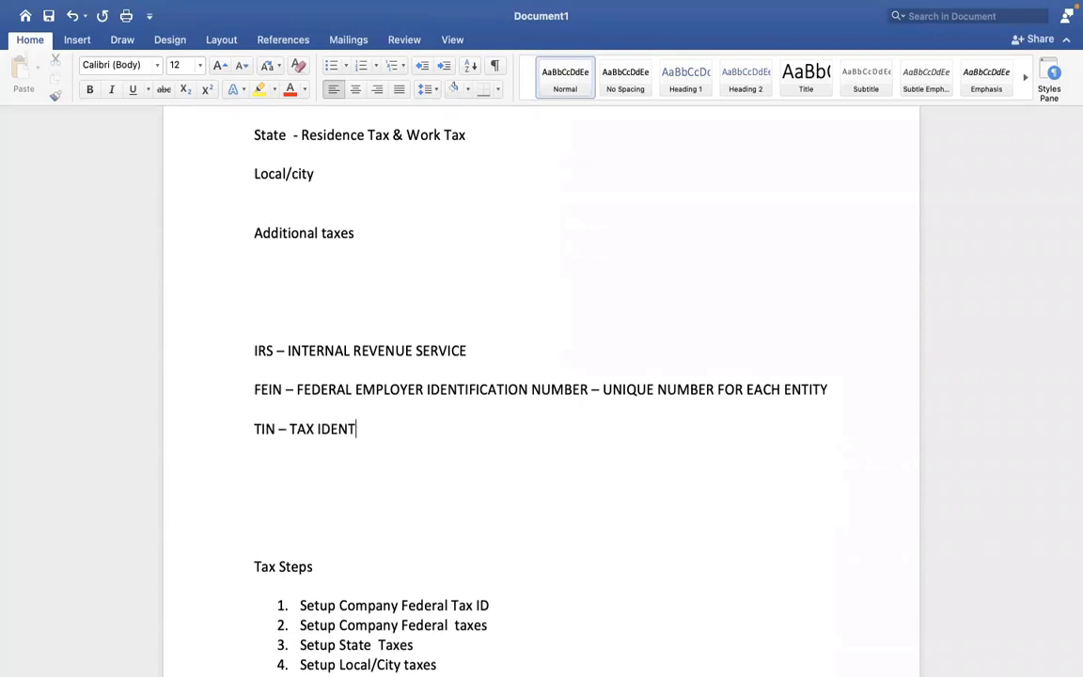
type("IFICATION NUMBER")
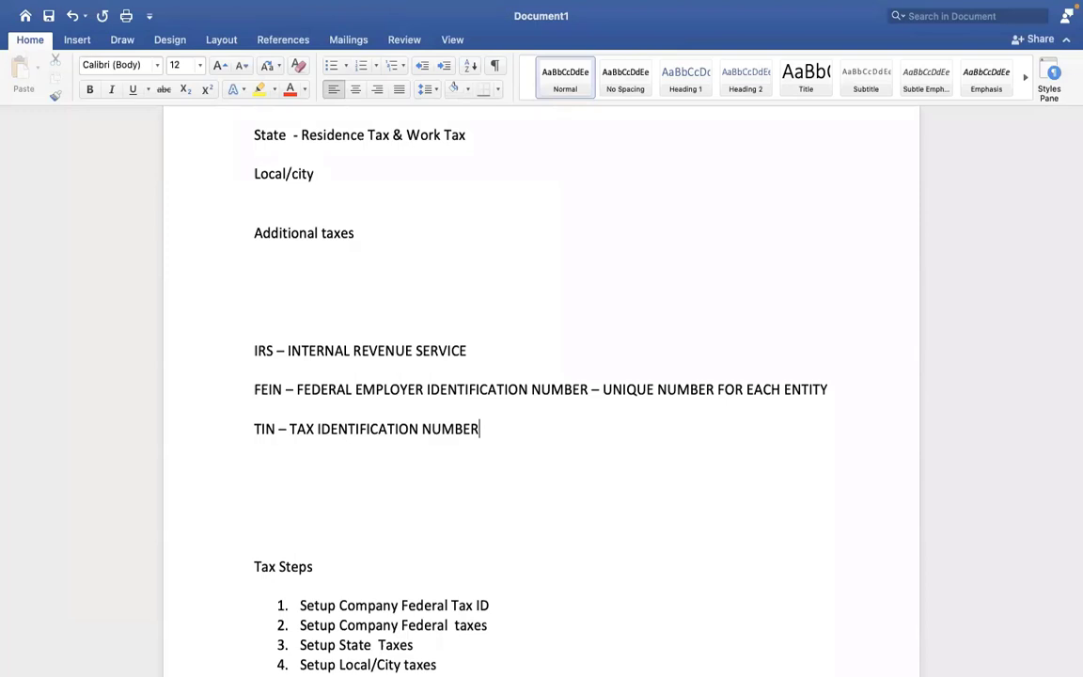
Add 'CMAP - CHALLAN MAPPING' below the TIN line, correcting a typo.
key("Return")
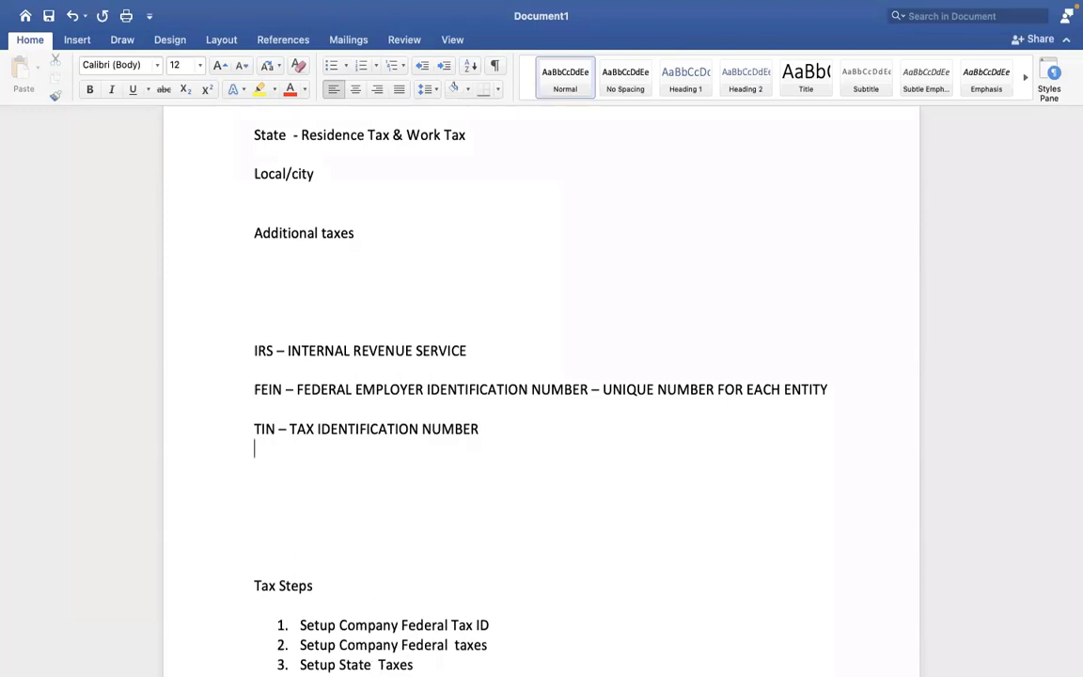
type("CMPA")
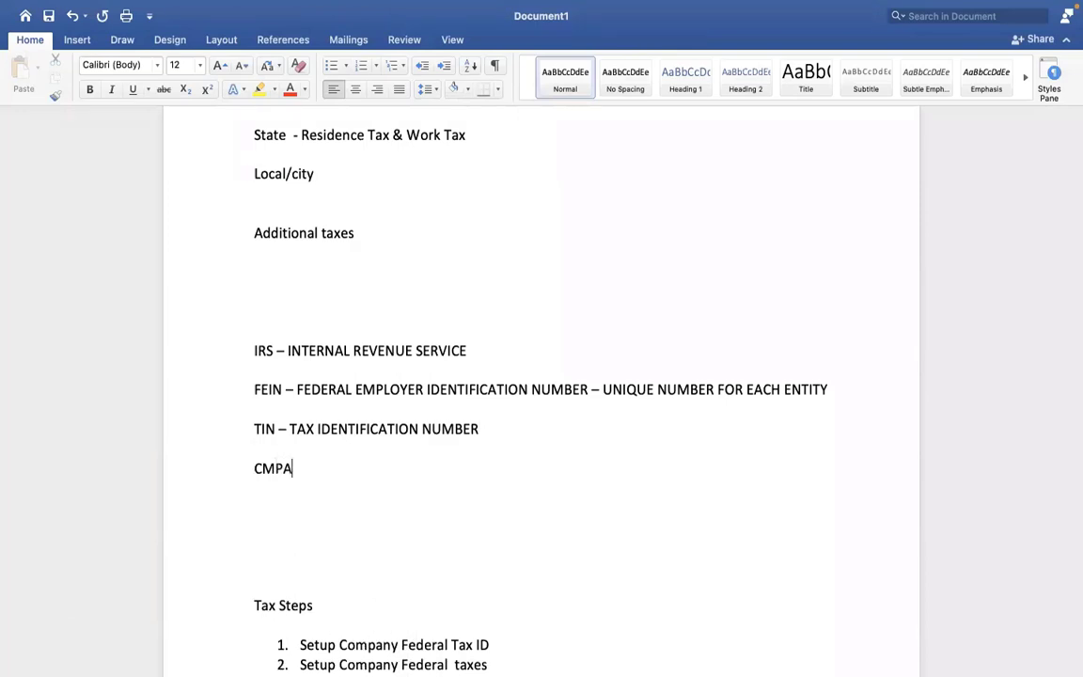
key("BackSpace")
key("BackSpace")
key("BackSpace")
type("MAP - ")
type("CHALLAN MA")
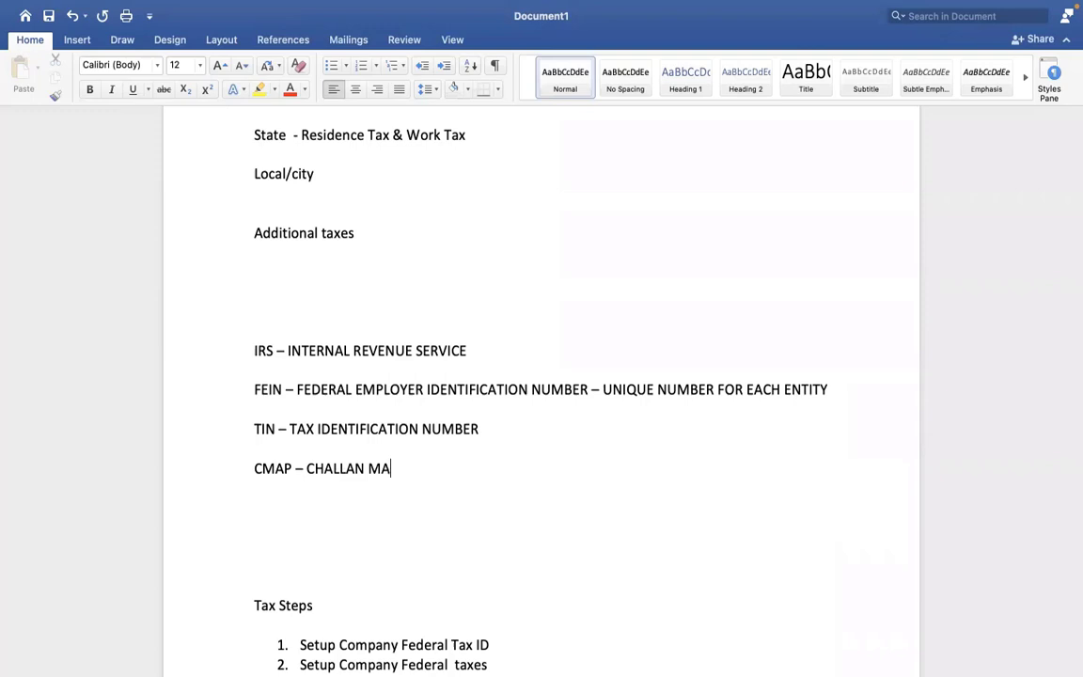
type("PPING")
Leave a blank line and add the heading '12 Months'.
key("Return")
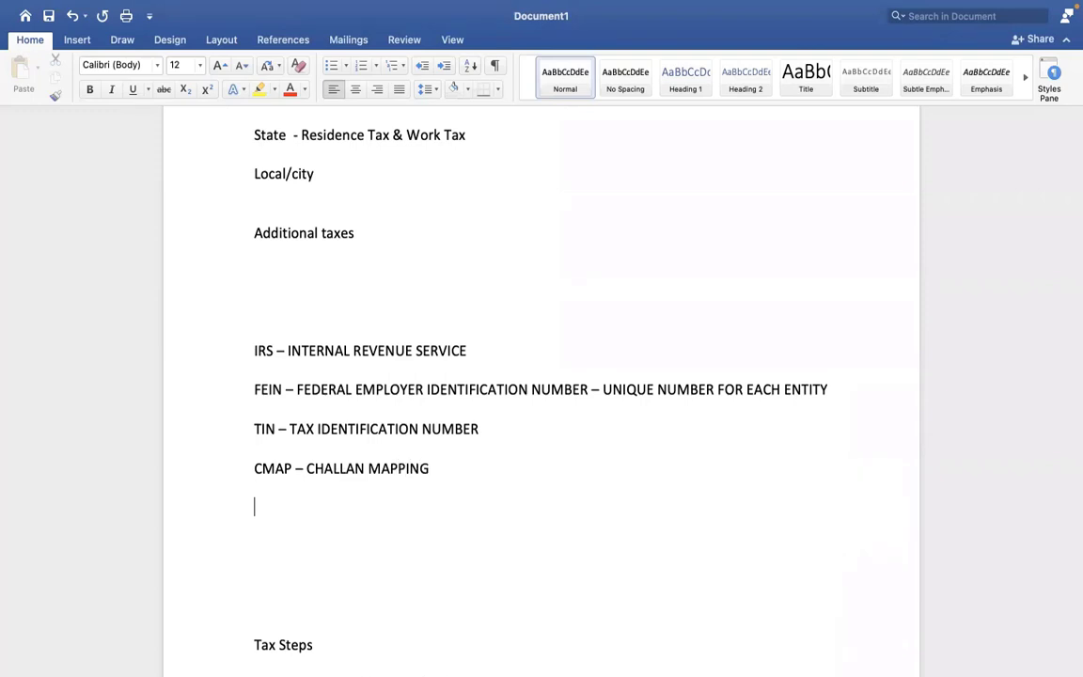
key("Return")
type("12")
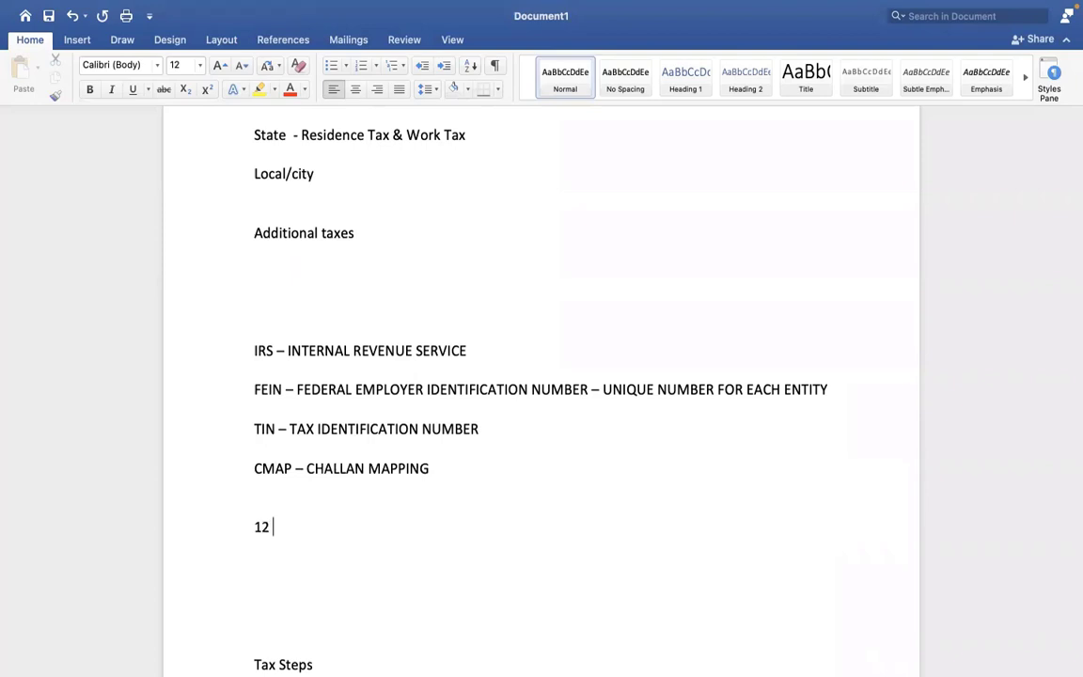
type(" Months")
Enter numbers 1 to 7 one per line under '12 Months'; 8 and 9 land in the Tax Steps line.
key("Return")
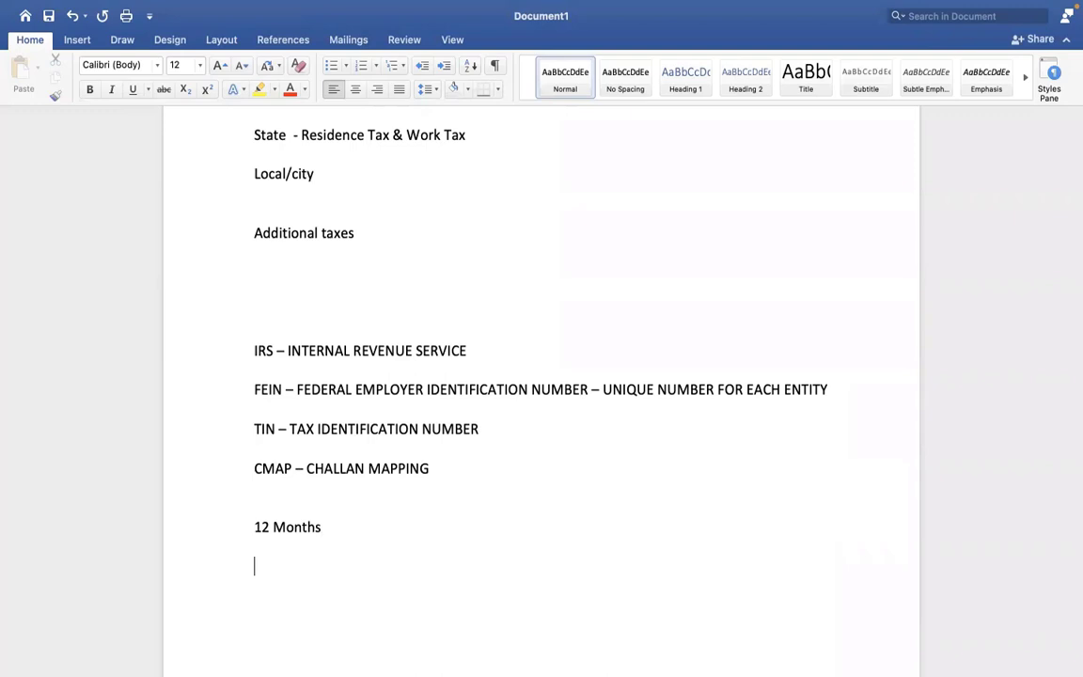
type("1")
key("Return")
type("2")
key("Return")
type("3")
key("Return")
type("4")
key("Return")
type("5")
key("Return")
type("6")
key("Return")
type("7")
key("Down")
type("8")
key("Down")
type("9")
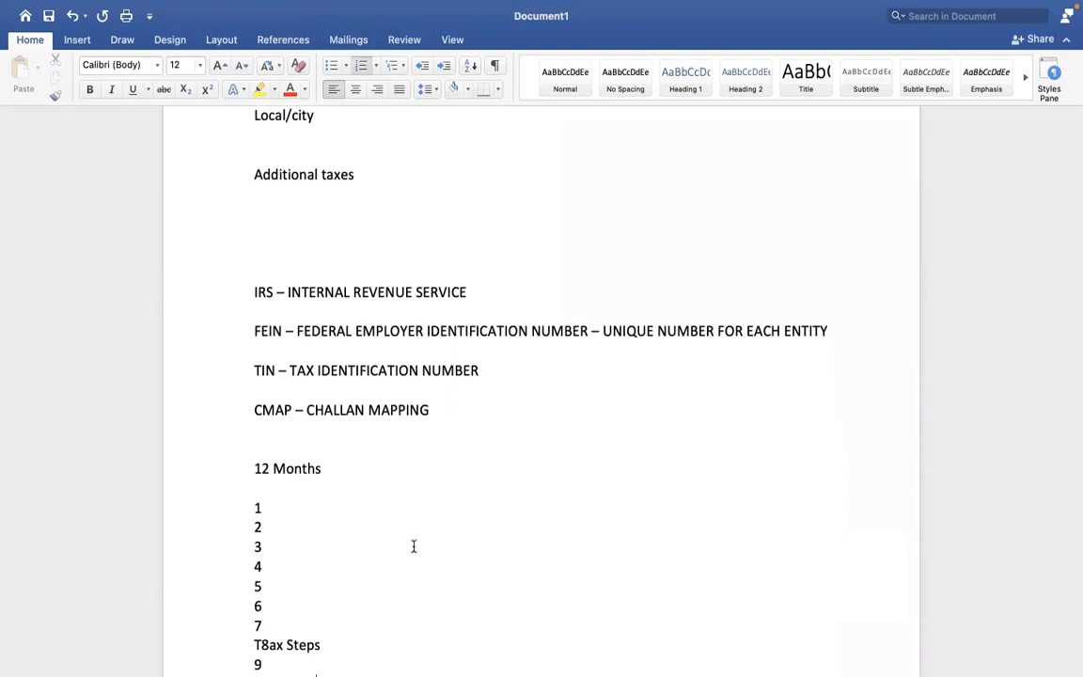
Clean the stray 8 and 9 out of the garbled Tax Steps line.
left_click(259, 645)
key("BackSpace")
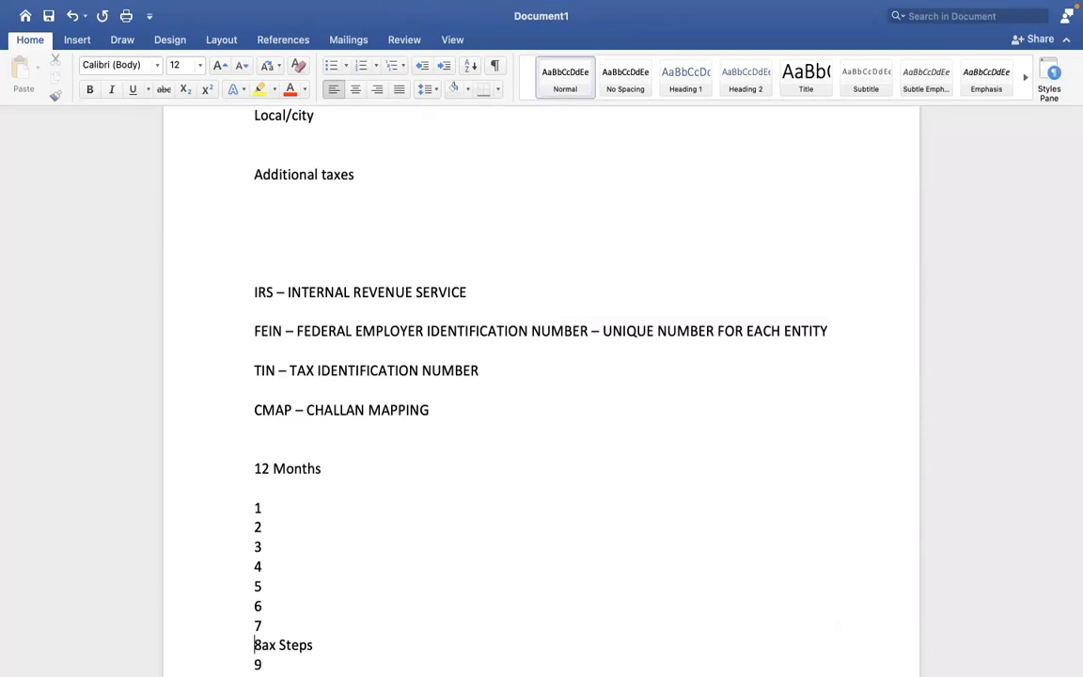
left_click_drag(254, 645, 319, 665)
key("super+v")
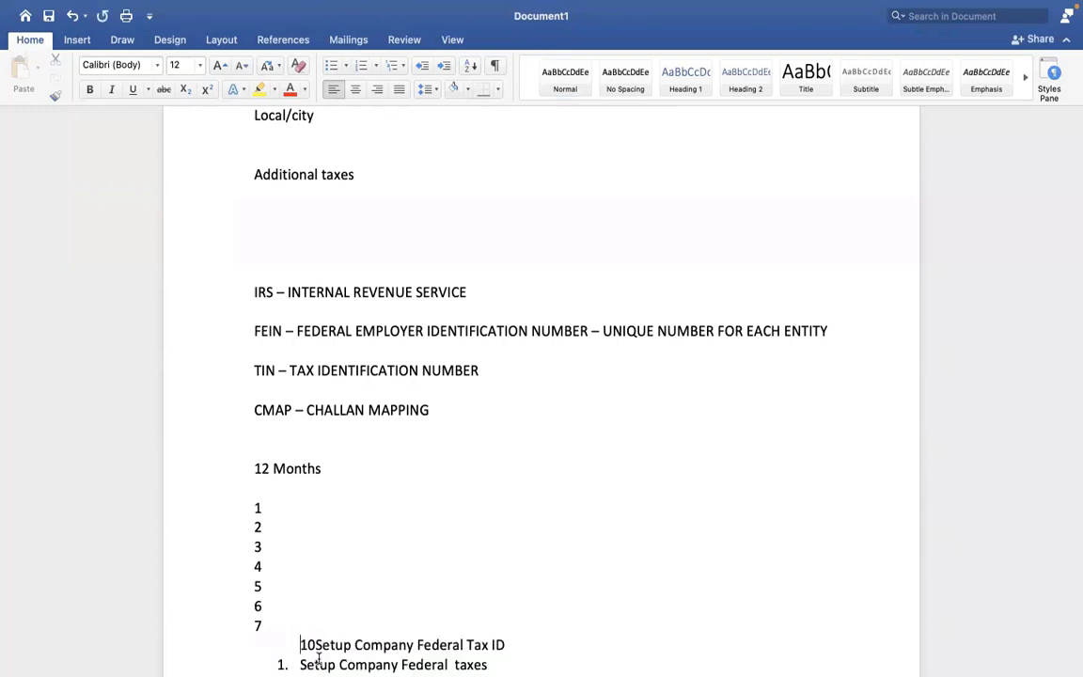
Continue the column after 7 with numbers 8 through 12, one per line.
left_click(297, 582)
left_click(283, 626)
key("Return")
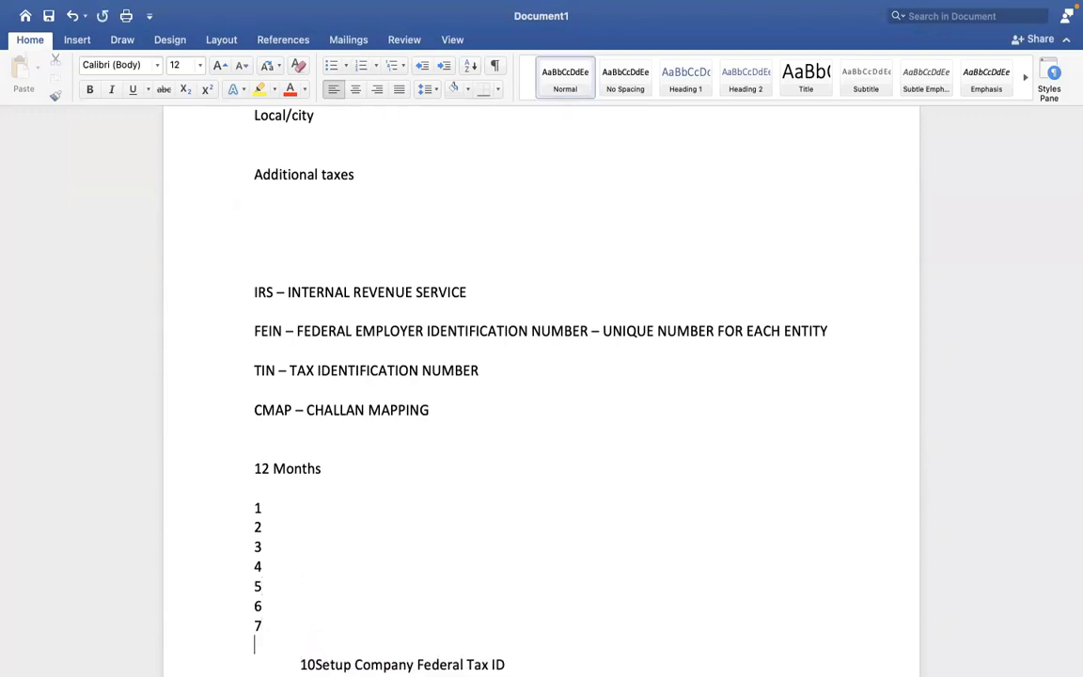
key("Return")
key("Return")
key("Return")
key("Return")
key("Return")
key("Return")
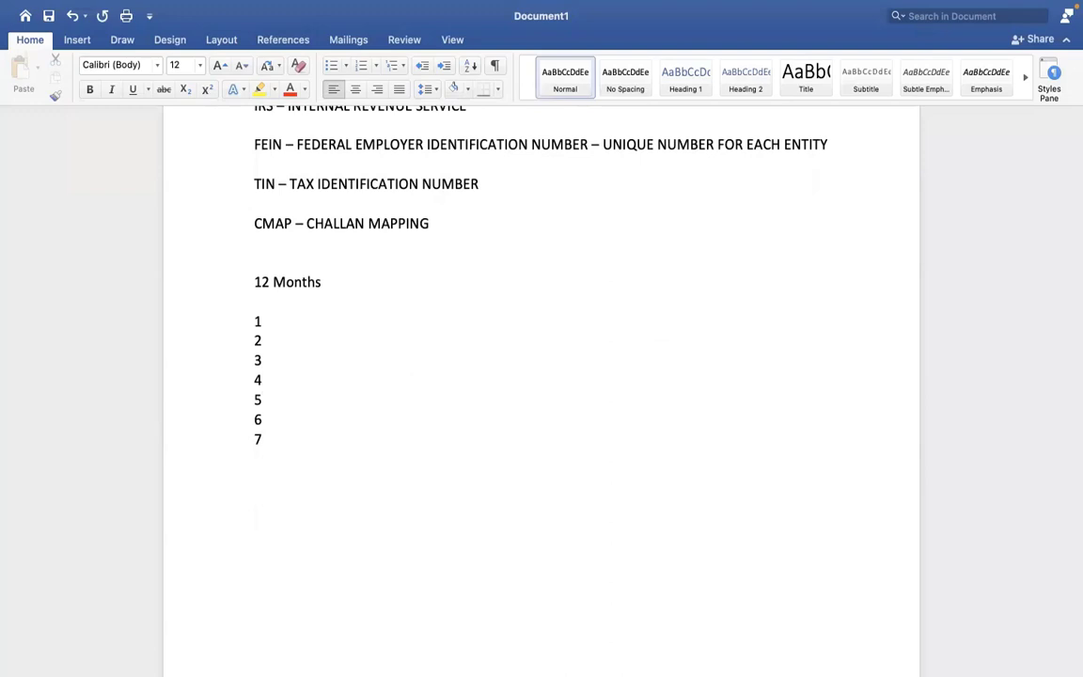
key("Return")
key("Return")
key("Return")
key("Return")
key("Return")
key("Return")
key("Return")
key("Return")
key("Return")
key("Return")
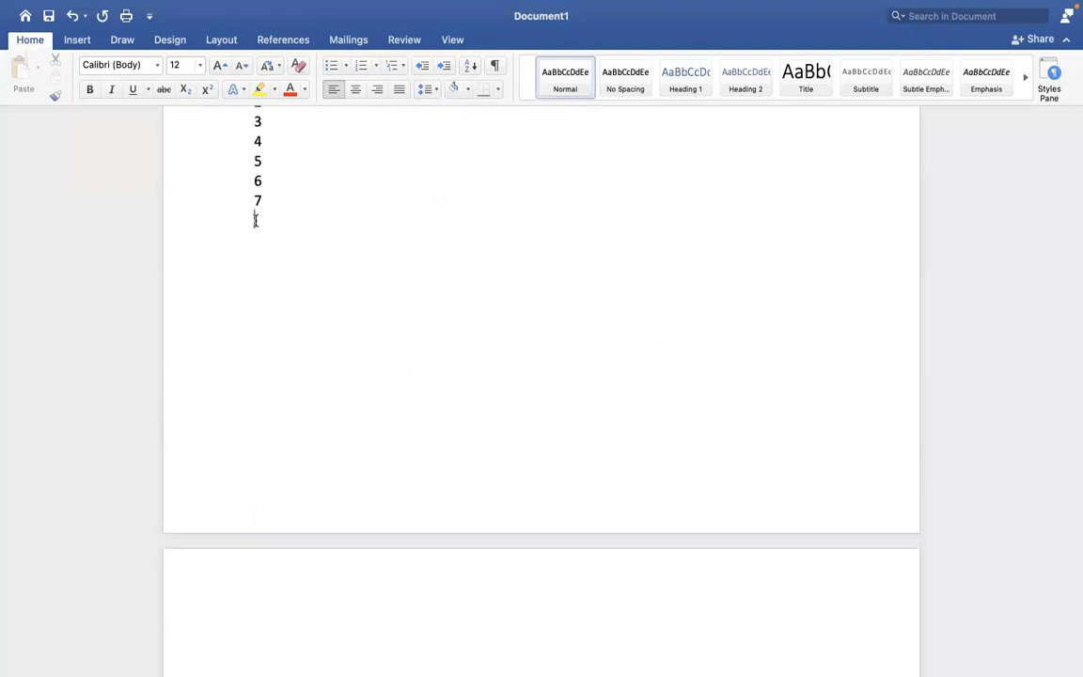
type("8")
key("Return")
type("9")
key("Return")
type("10")
key("Return")
type("1")
type("12")
key("Up")
key("Up")
key("Up")
key("Up")
key("Up")
key("Up")
key("Up")
key("Up")
key("Up")
key("Up")
key("Up")
key("Up")
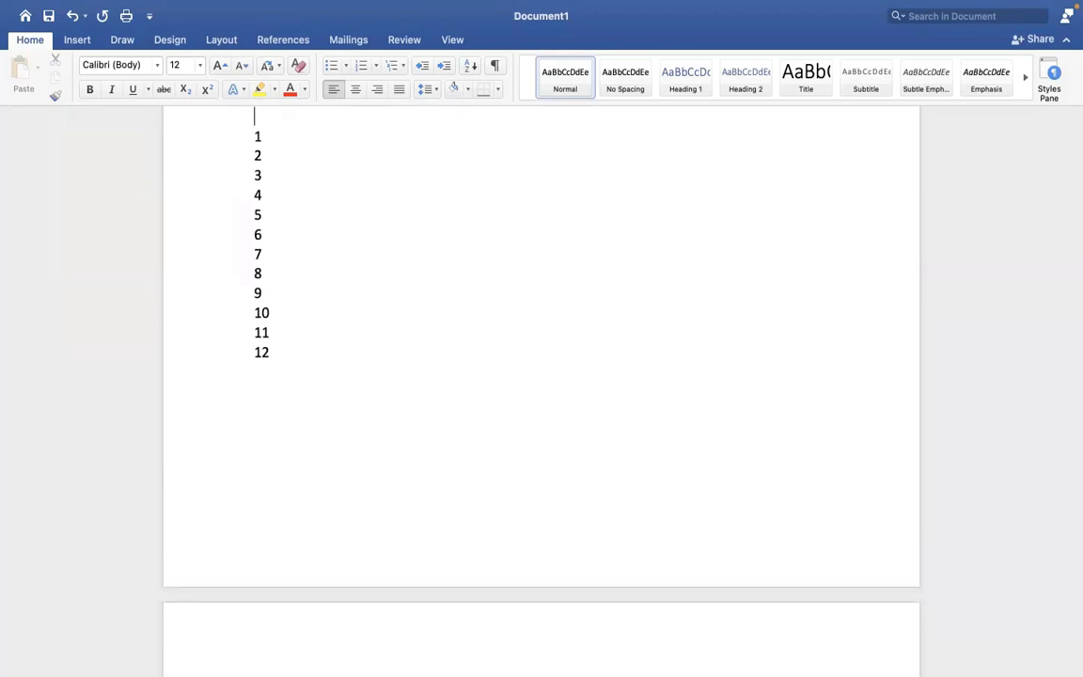
Append 'taxes' to line 1 and '– IRS – FEIN' to line 3.
left_click(276, 135)
type("taxes")
left_click(267, 175)
type("- ")
type("IRS")
type("- F")
type("EIN")
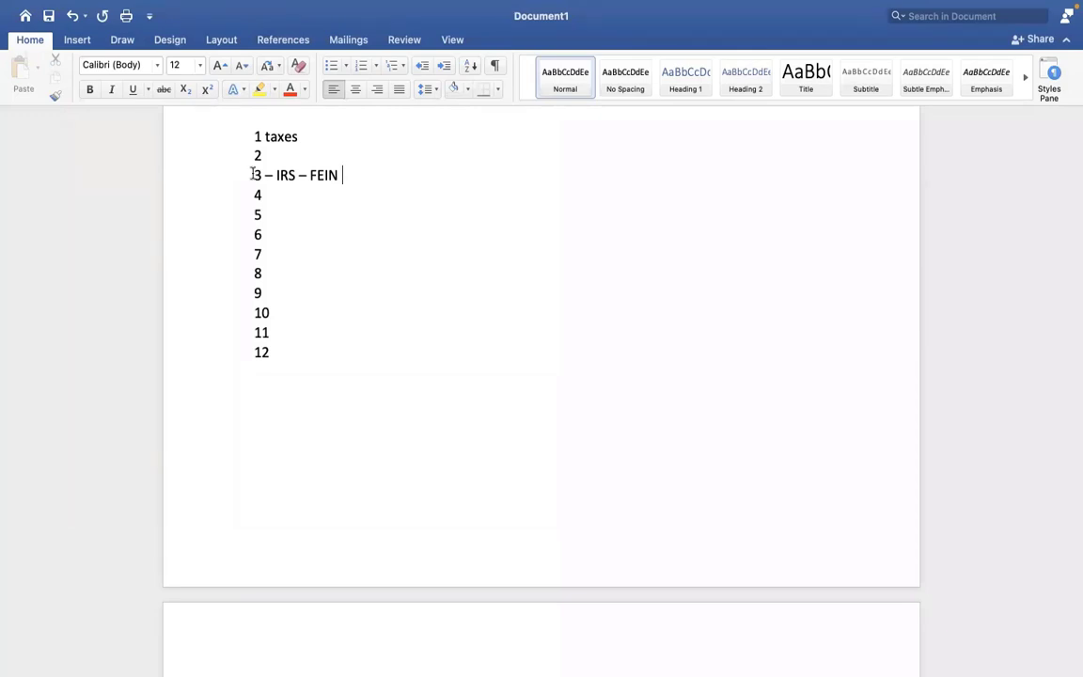
Copy 'IRS – FEIN' from line 3 and paste it after 6, 9 and 12.
left_click_drag(353, 177, 278, 175)
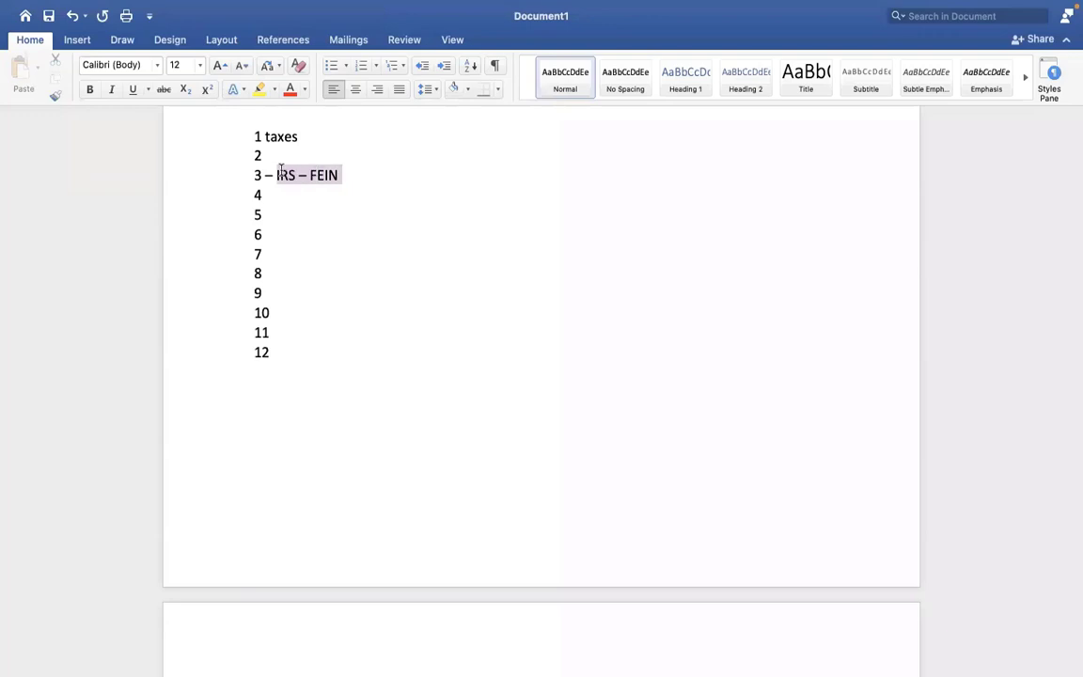
key("super+c")
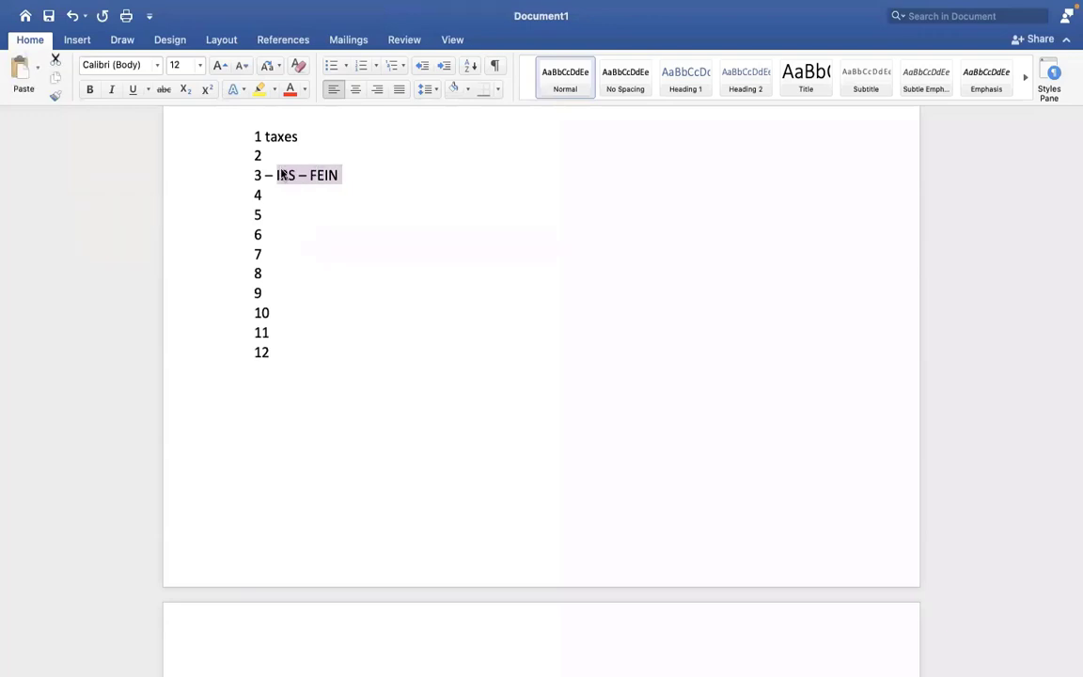
left_click(267, 234)
key("super+v")
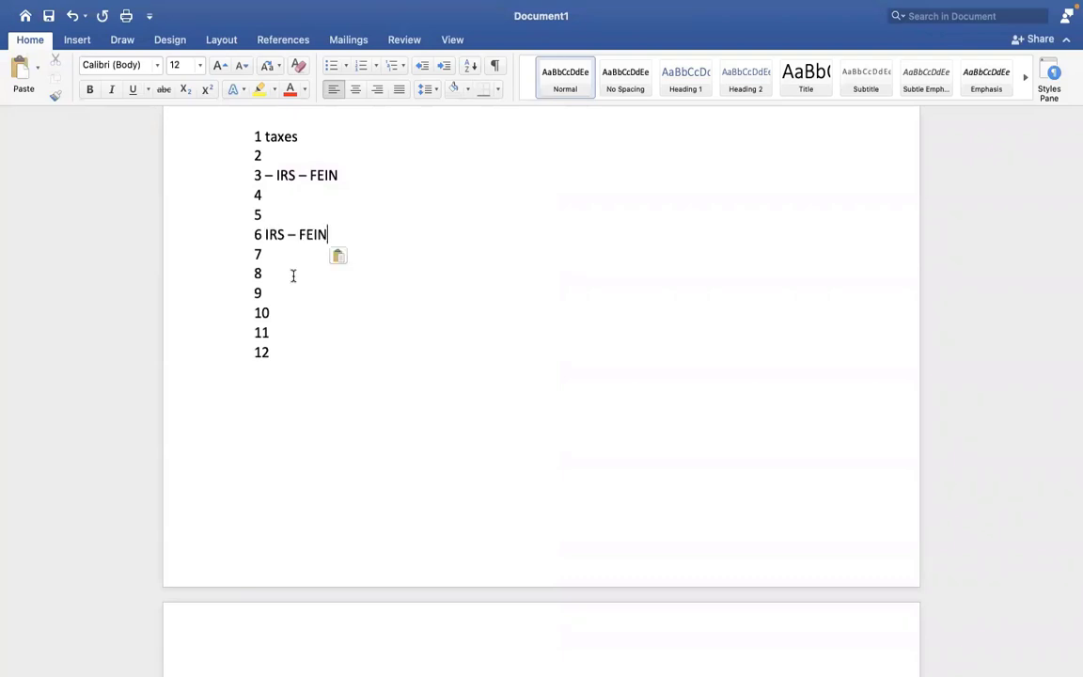
left_click(288, 294)
key("super+v")
left_click(283, 350)
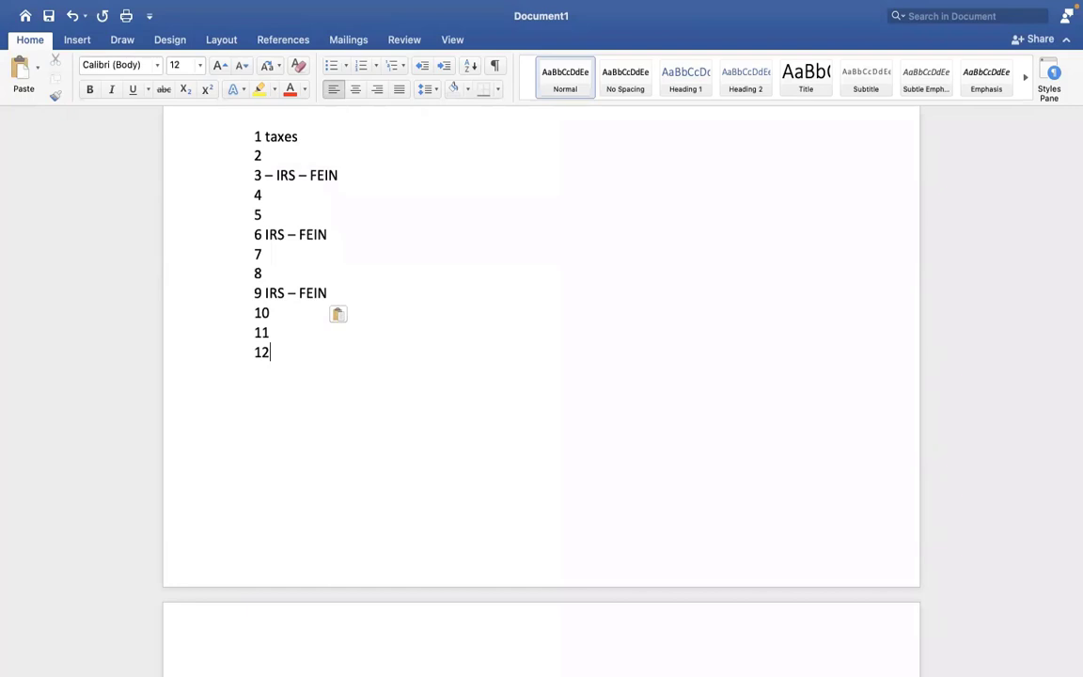
key("super+v")
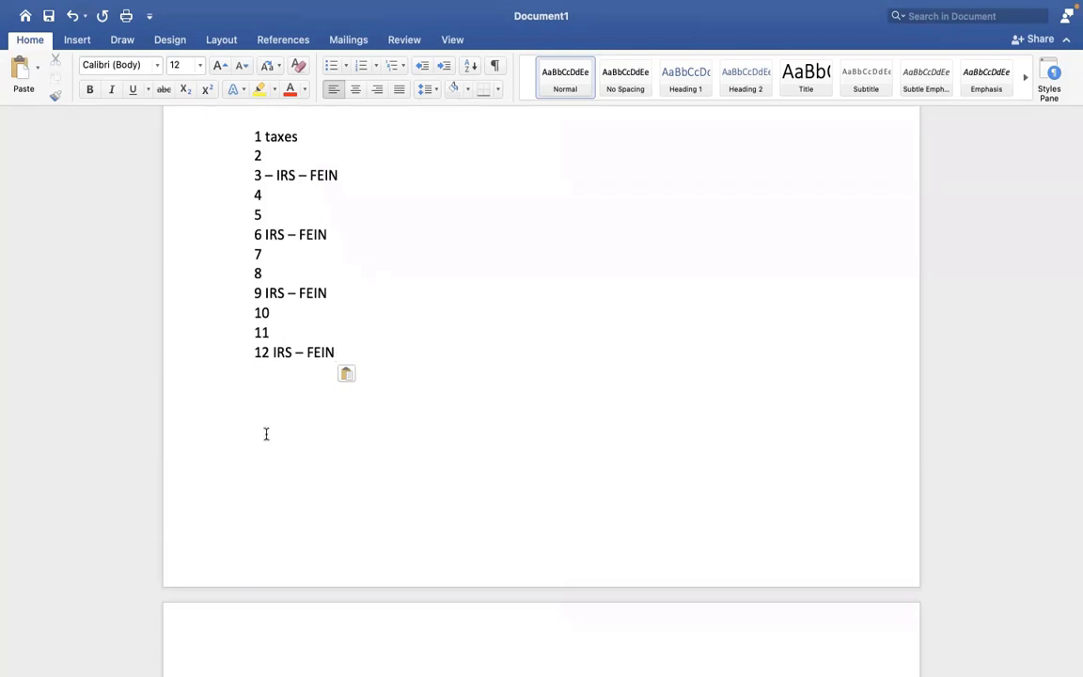
Start a new paragraph after line 12 reading 'W2 DOCUMENT -'.
key("Return")
type("W2 DO")
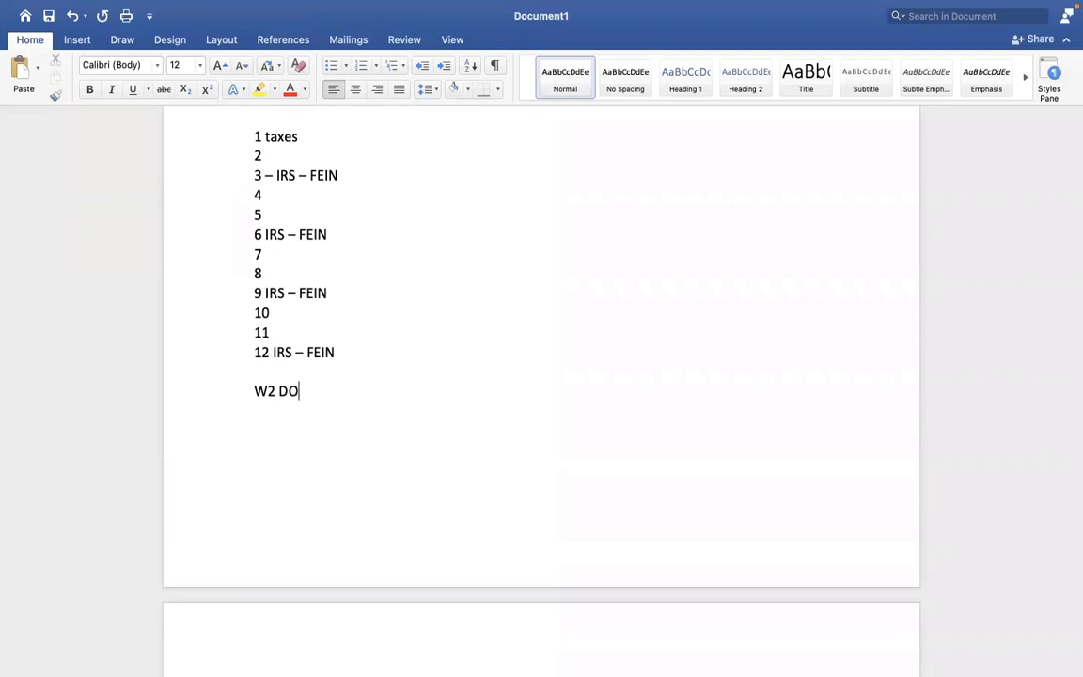
type("CUMENT -")
Delete the stray '10' before the 'Setup Company Federal Tax ID' heading on page 2.
left_click(405, 337)
key("Down")
key("Down")
key("Down")
key("Down")
key("Down")
key("Down")
key("Down")
key("Down")
key("Down")
key("Down")
key("Down")
key("Down")
key("Down")
key("Down")
key("Down")
key("Down")
key("Down")
key("Down")
key("Down")
key("Down")
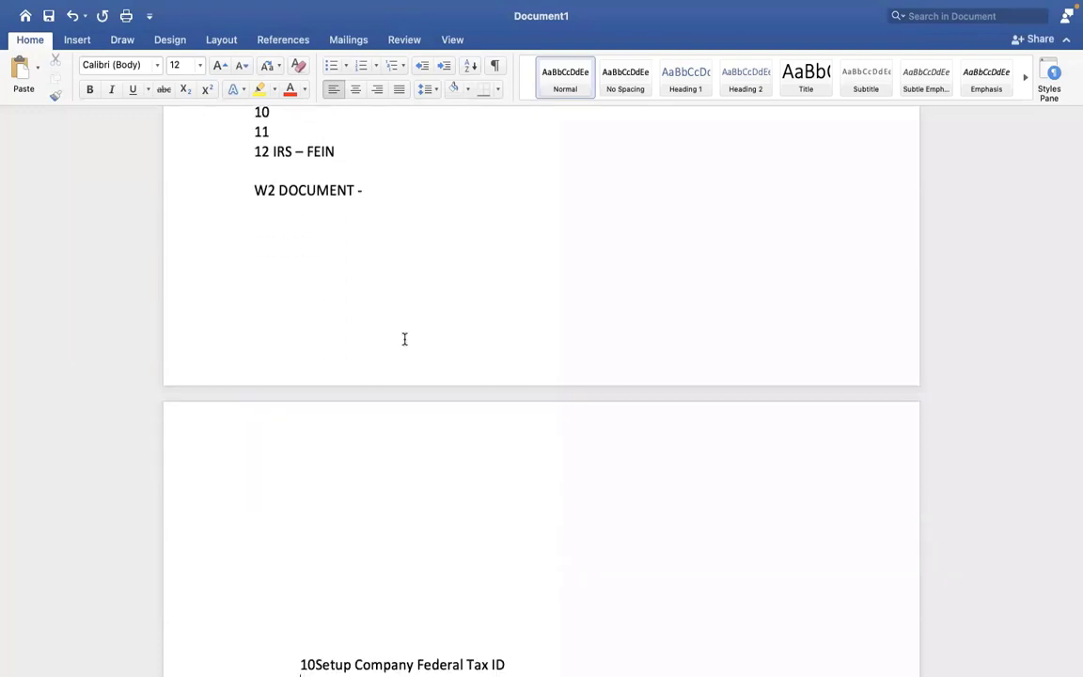
key("Down")
key("Down")
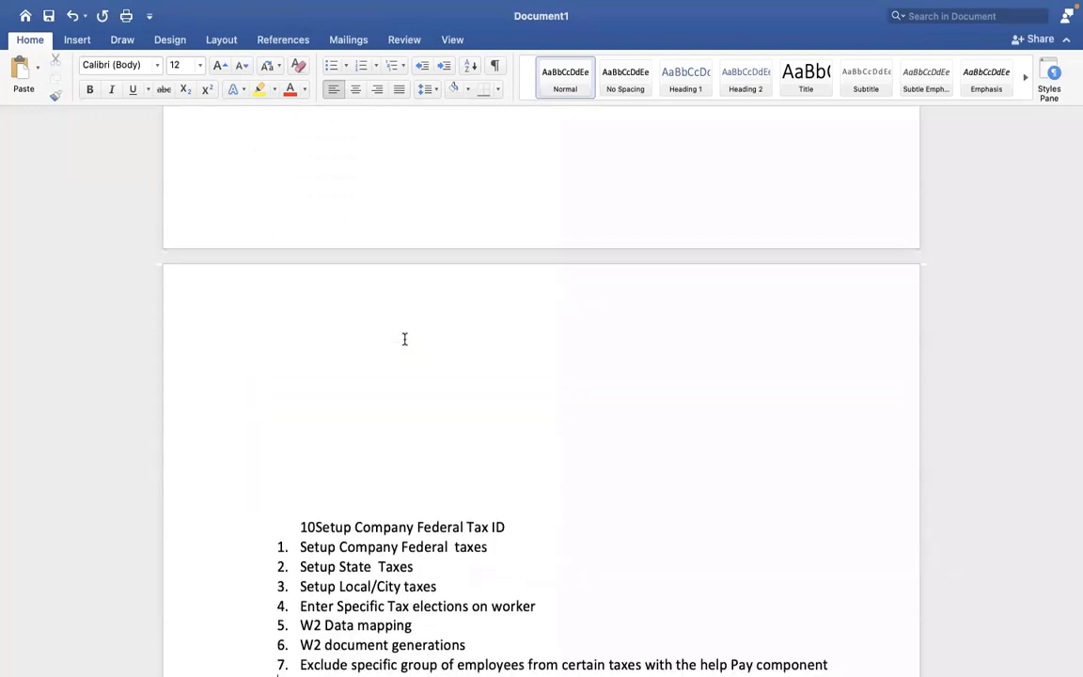
left_click(312, 525)
key("BackSpace")
key("BackSpace")
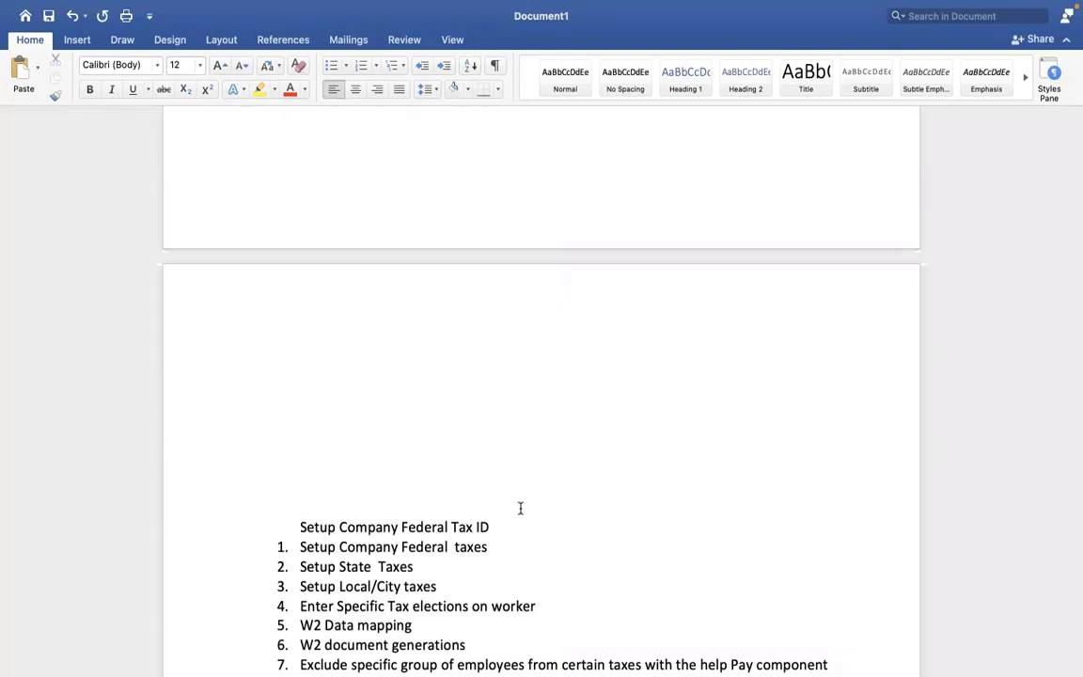
left_click(499, 532)
left_click_drag(486, 537, 351, 523)
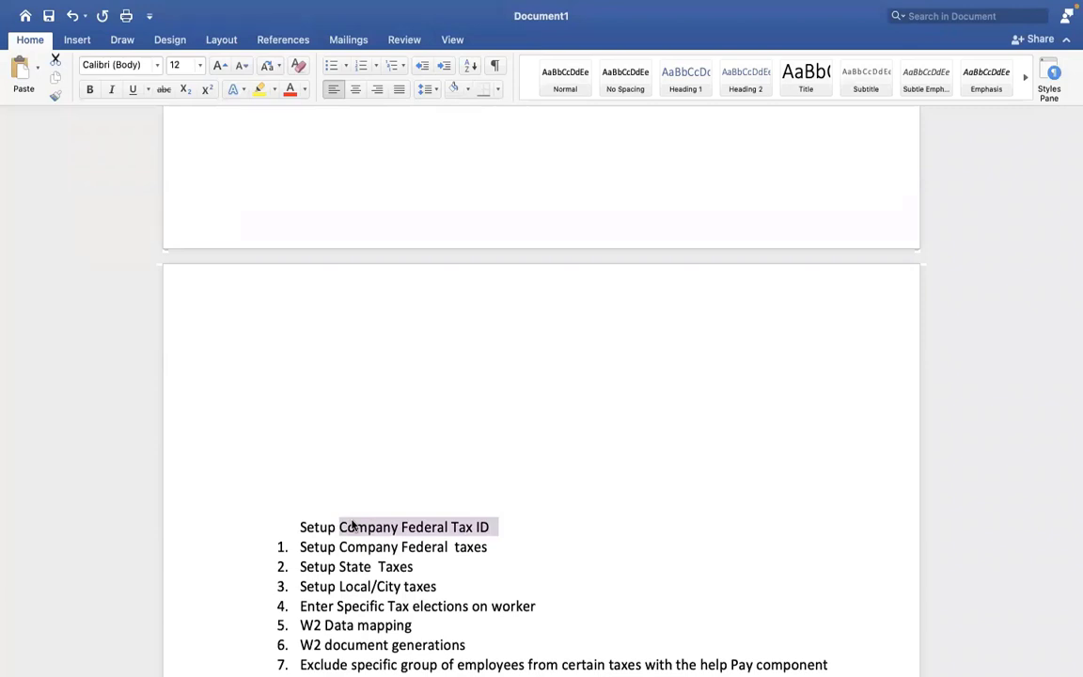
left_click(377, 526)
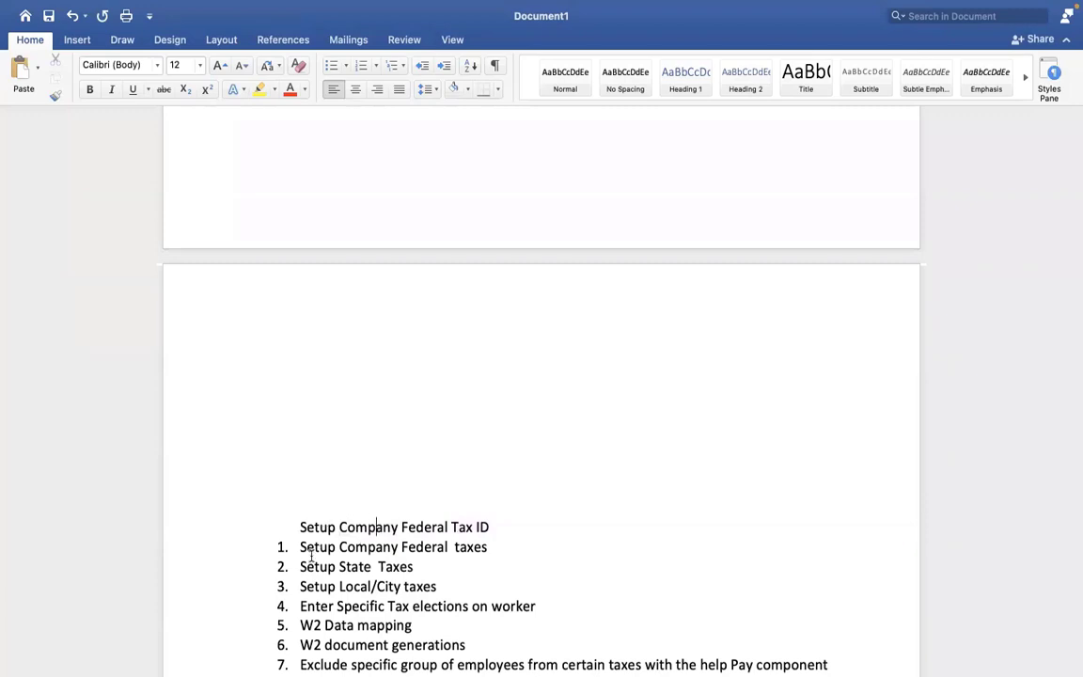
left_click(493, 547)
left_click(316, 663)
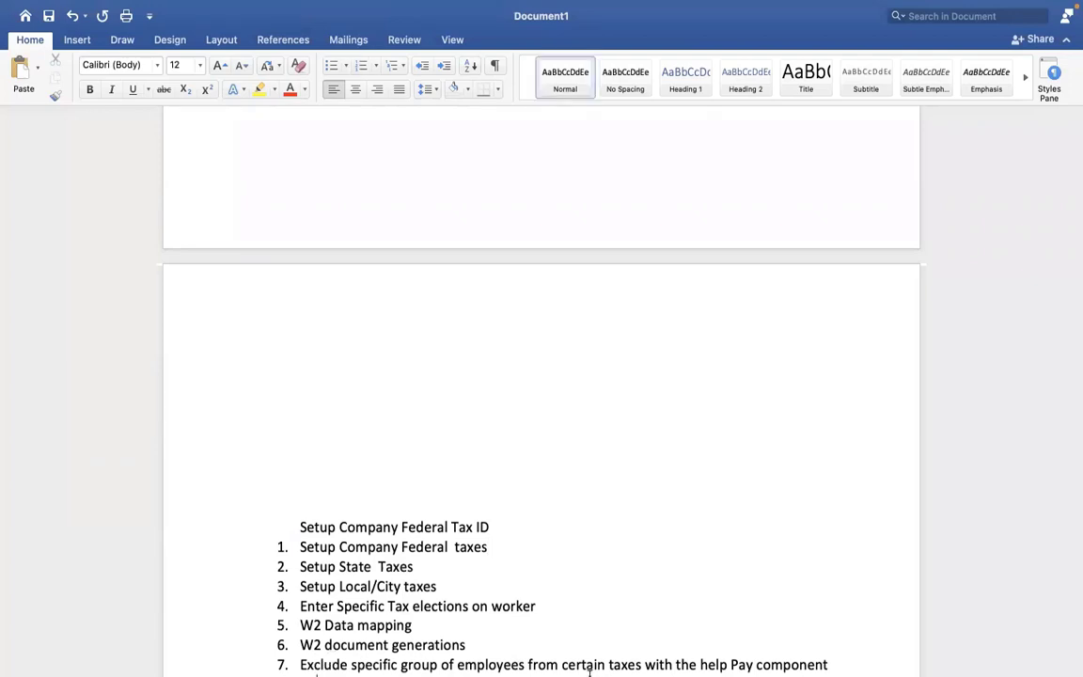
left_click(858, 586)
key("Down")
key("Down")
key("Down")
key("Down")
key("Down")
key("Down")
key("Down")
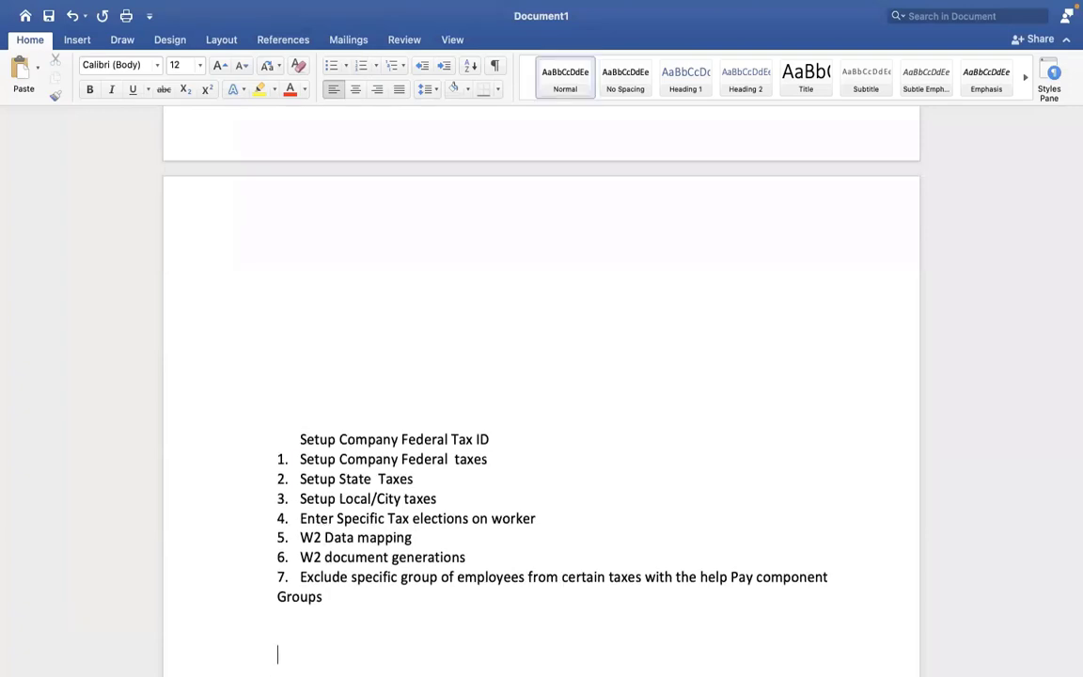
key("Up")
key("Up")
left_click_drag(561, 513, 305, 516)
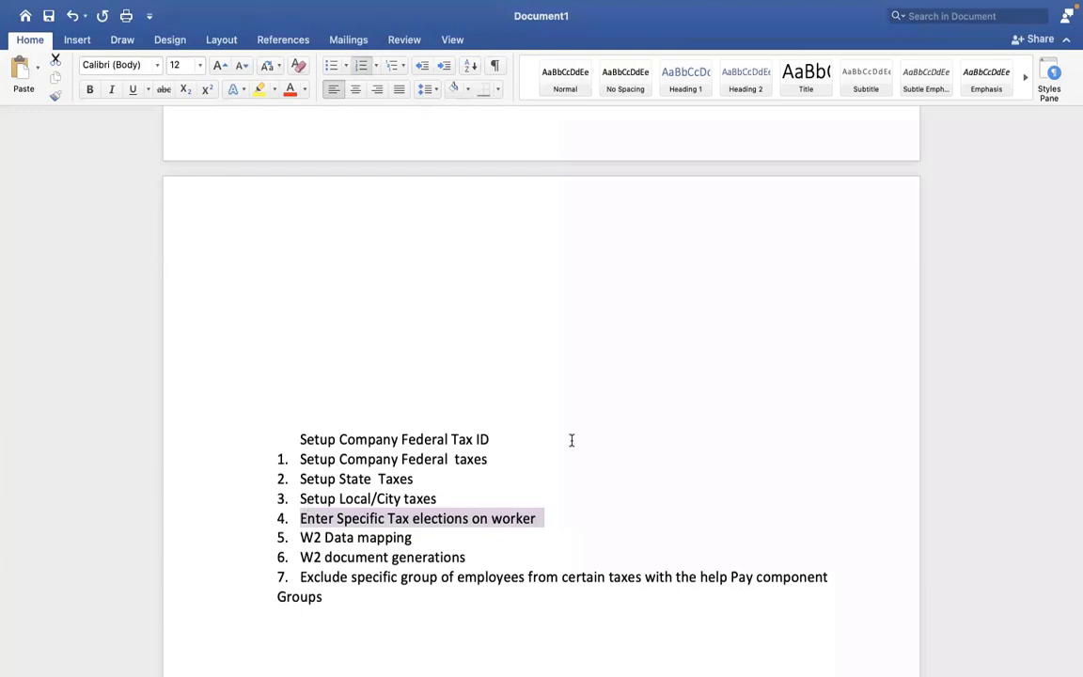
left_click(505, 440)
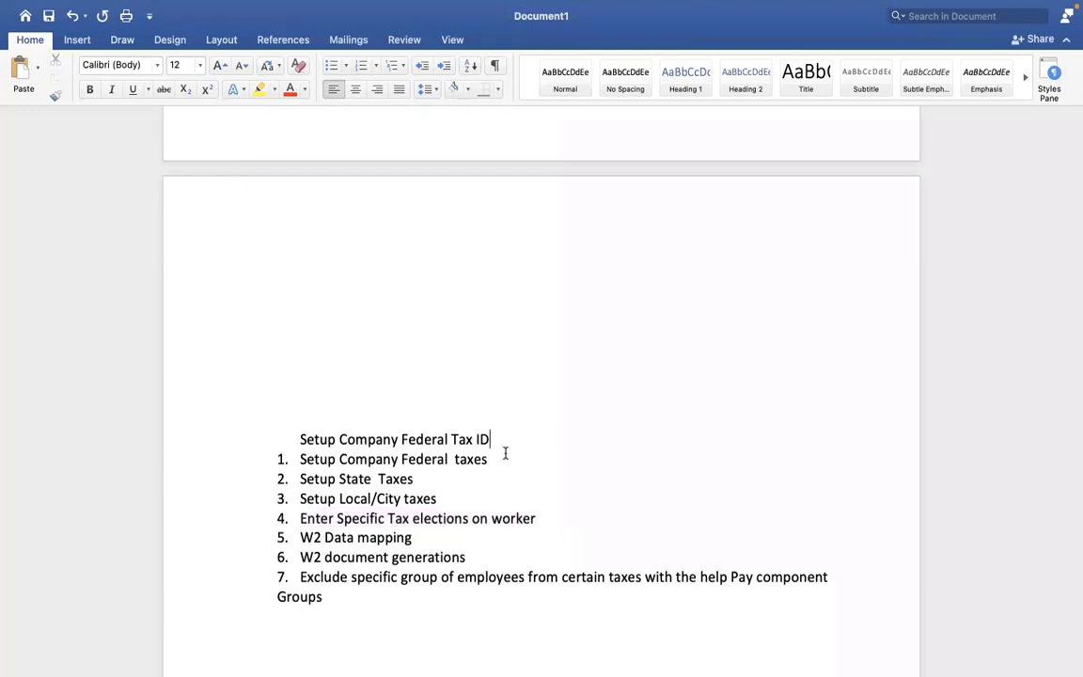
left_click(504, 460)
Add 'FUI – FEDERAL UNEMPLOYMENT INSURANCE' with an 'SUI' line beneath, above the Tax ID heading.
key("Up")
key("Up")
key("Up")
key("Up")
key("Up")
key("Up")
key("Up")
key("Up")
key("Up")
key("Up")
key("Up")
key("Up")
key("Up")
key("Up")
key("Up")
key("Up")
key("Up")
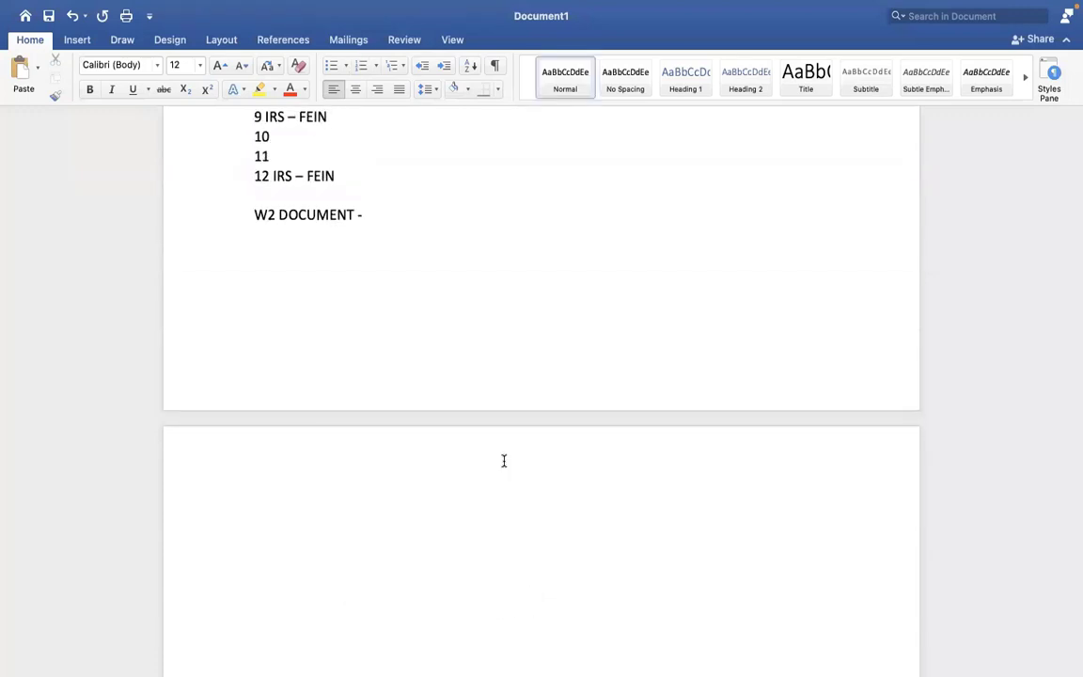
key("Down")
key("Down")
key("Down")
key("Down")
key("Down")
key("Down")
key("Down")
key("Down")
key("Down")
key("Down")
key("Down")
key("Down")
key("Down")
key("Down")
key("Down")
key("Down")
key("Down")
key("Down")
key("Down")
scroll(503, 461, "down", 4)
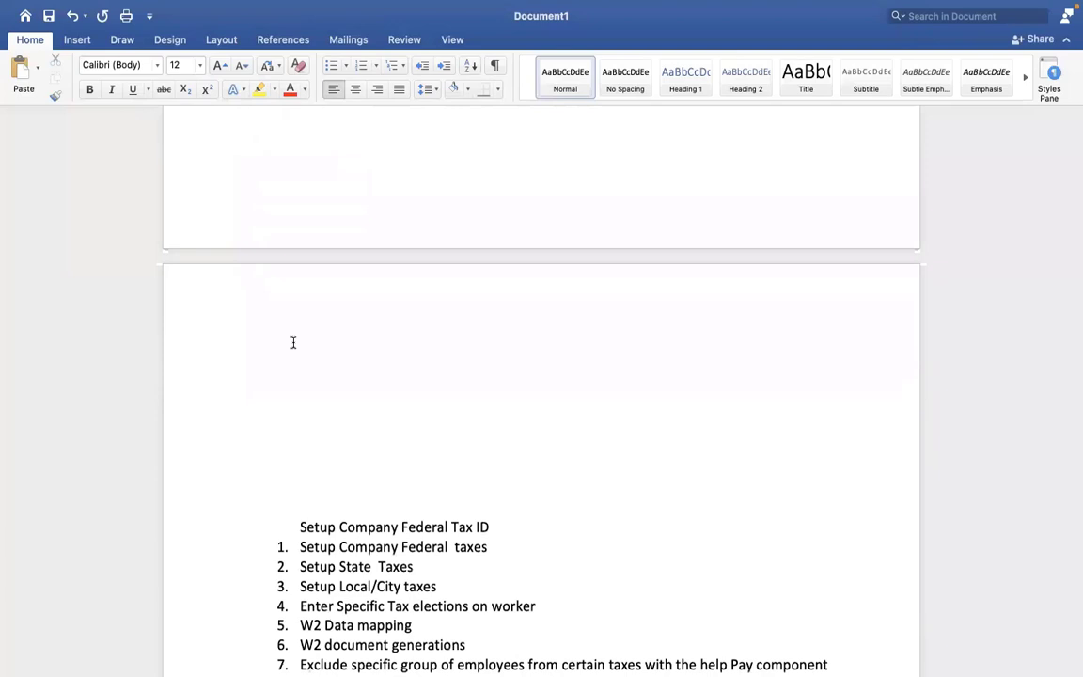
type("FUI")
key("Return")
key("Return")
type("SUI")
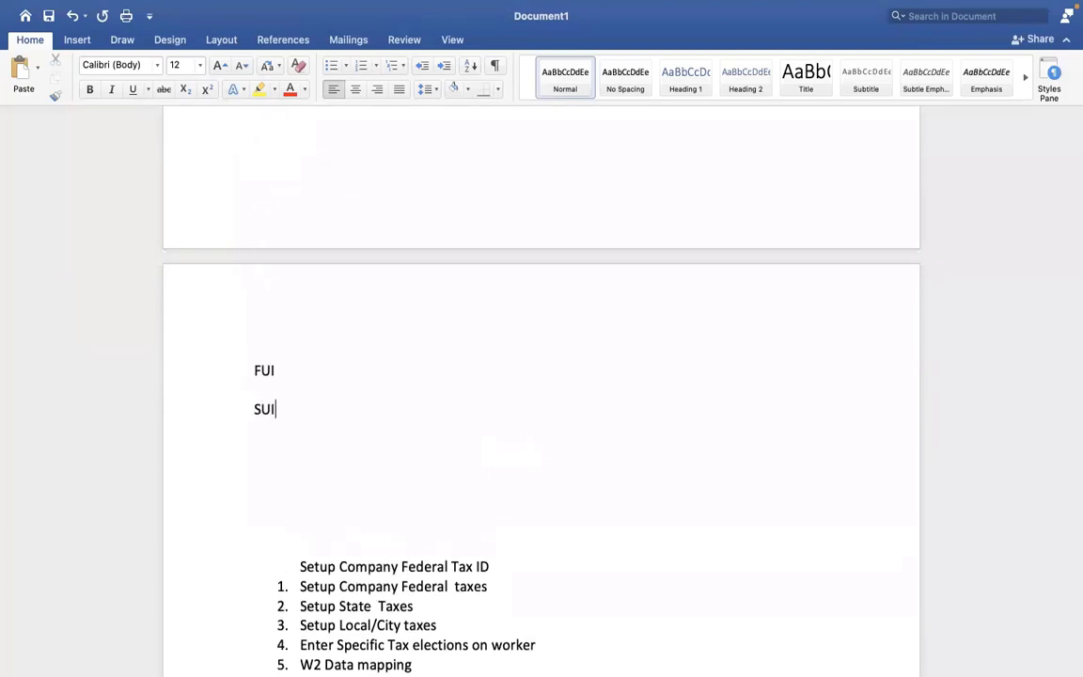
left_click(278, 372)
type("- FE")
type("DERAL ")
type("UNEMPLOY")
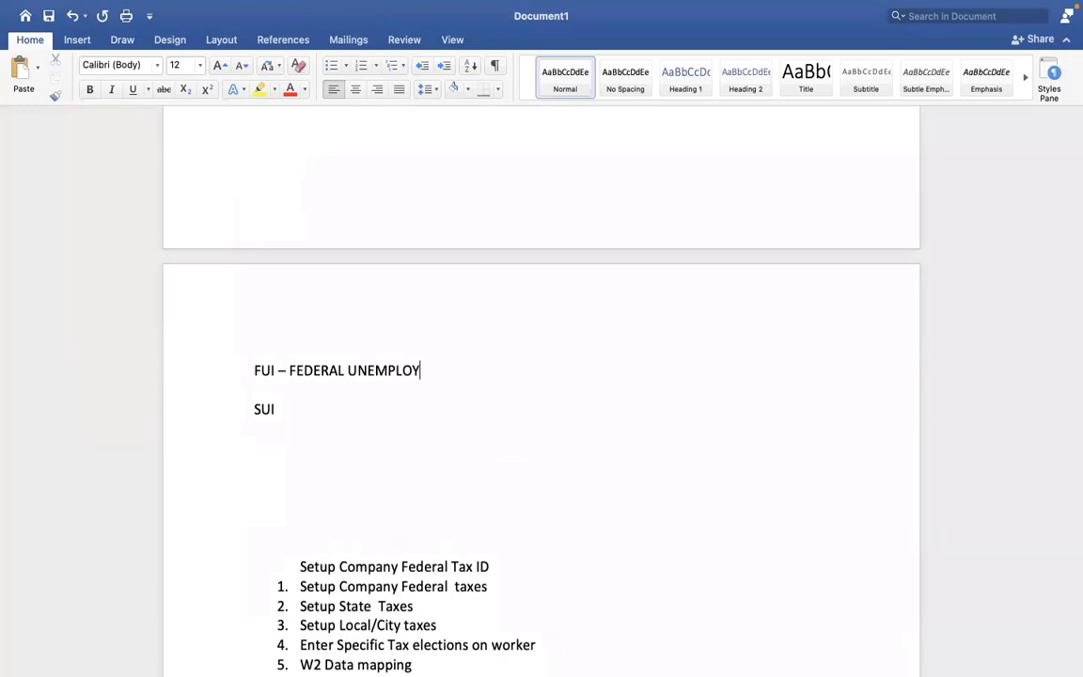
type("MENT INSURANCE")
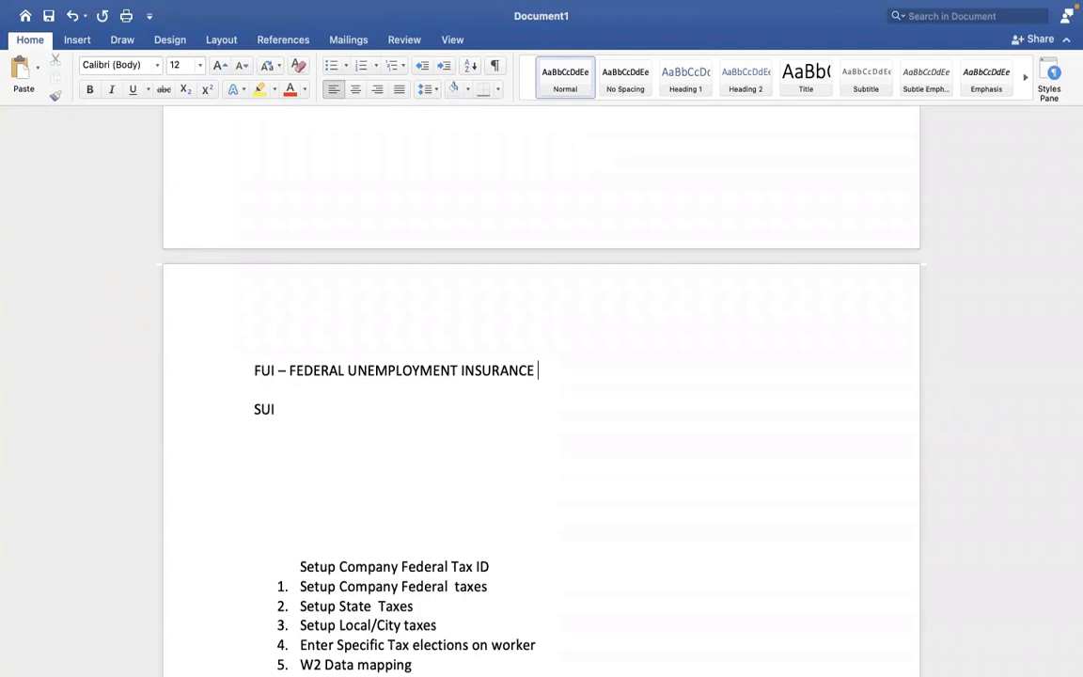
left_click(280, 411)
type("-")
left_click_drag(500, 592, 339, 579)
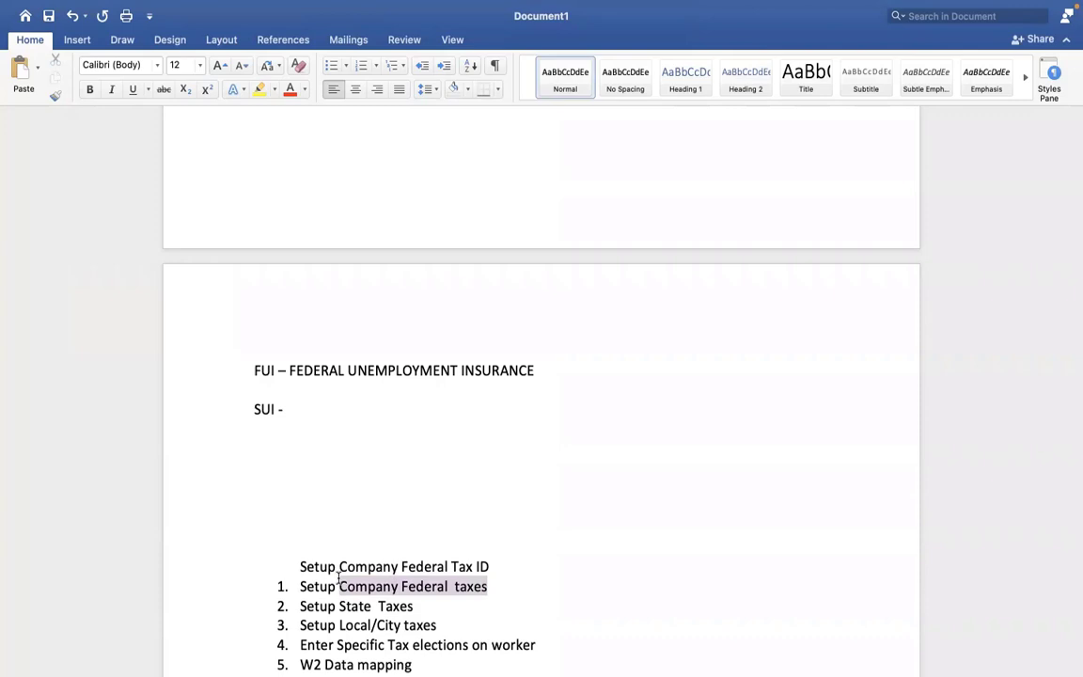
left_click_drag(339, 579, 338, 579)
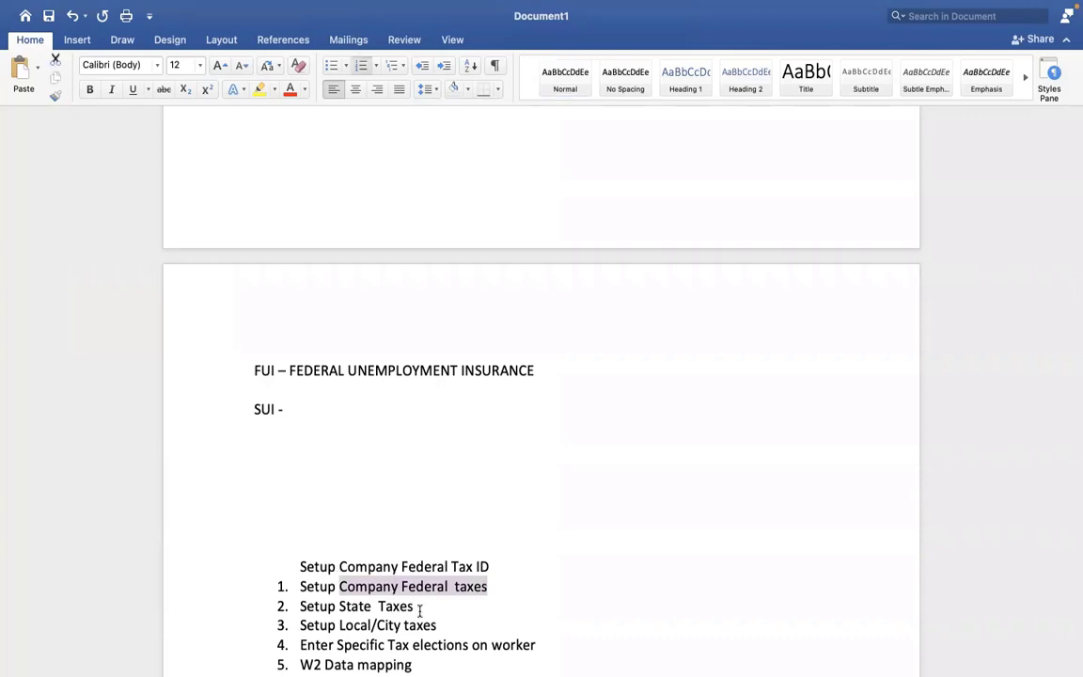
left_click_drag(419, 610, 375, 602)
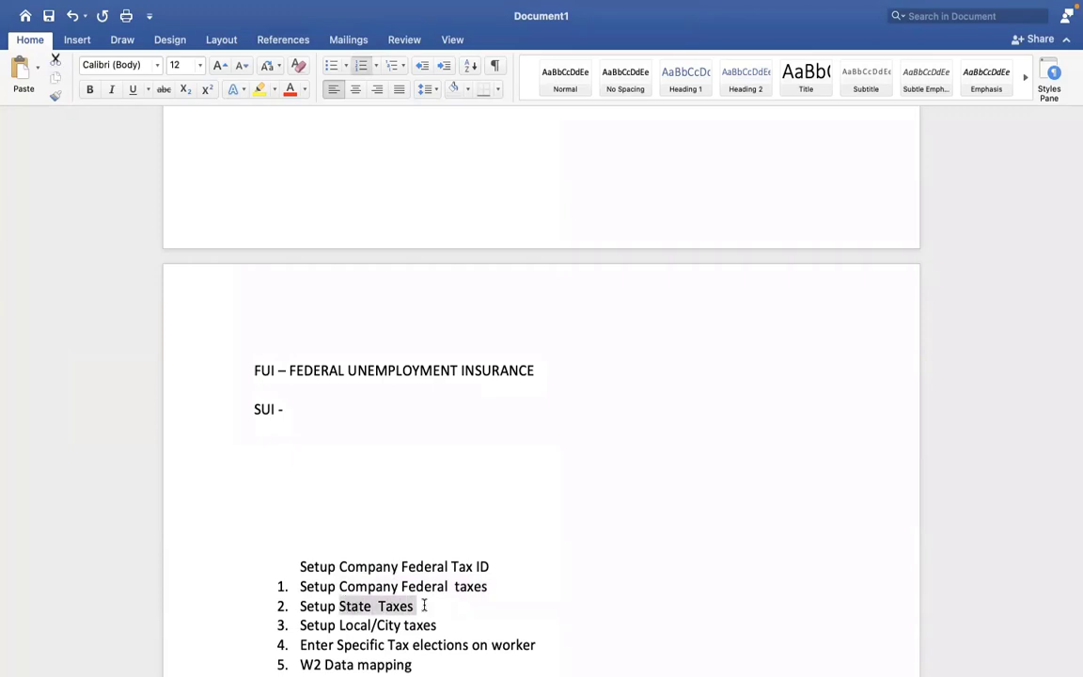
left_click(424, 606)
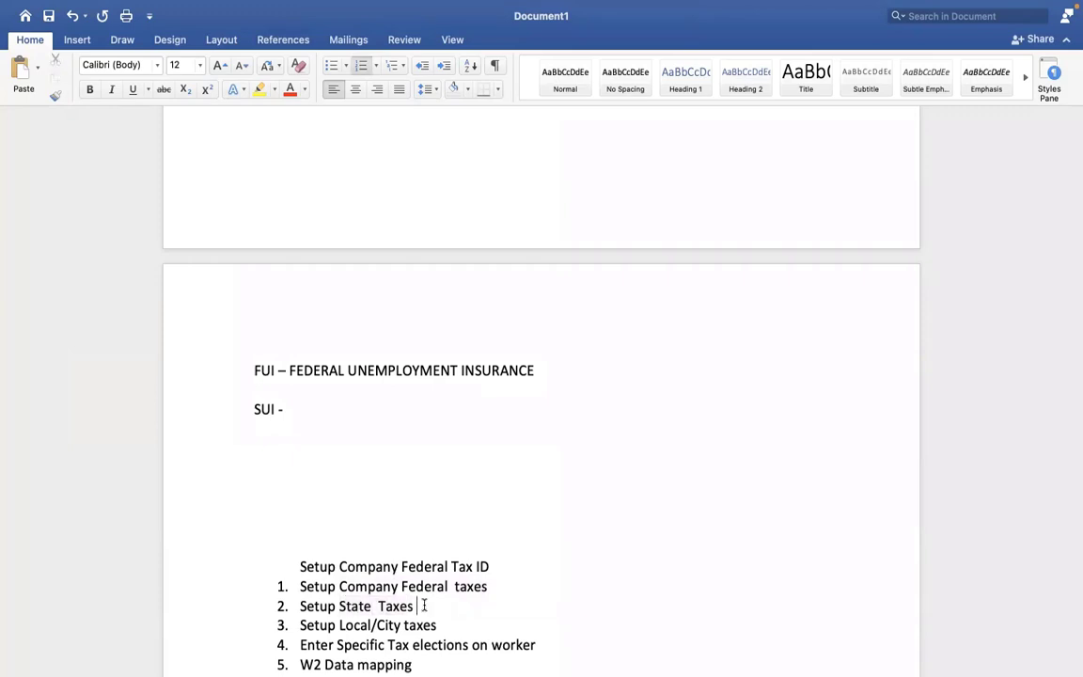
triple_click(326, 605)
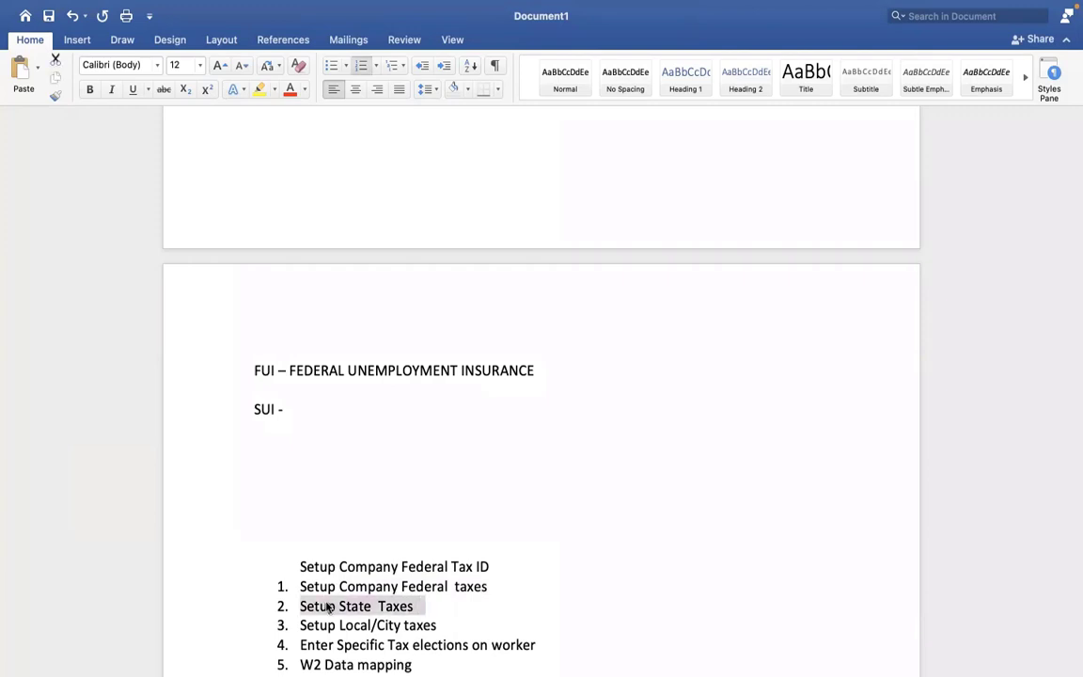
left_click_drag(328, 608, 420, 607)
left_click(420, 607)
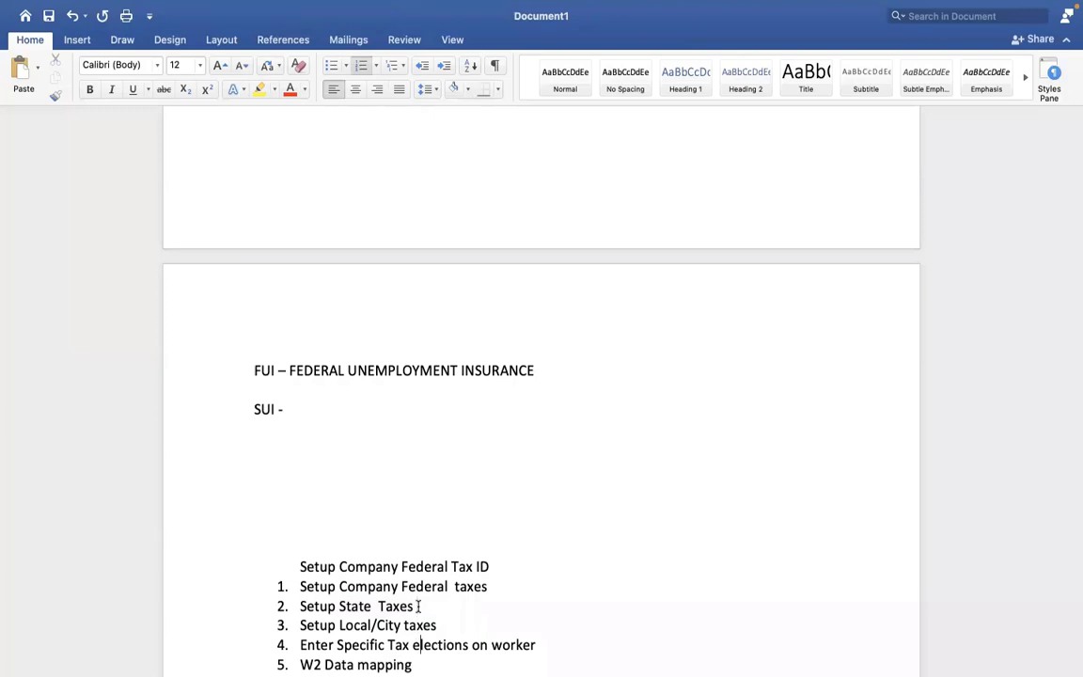
Bring items 6 and 7 into view, select the Setup State Taxes item, then move to the Workday window.
type("W2 document generations Exclude specific group of employees from certain taxes with the help Pay component Groups")
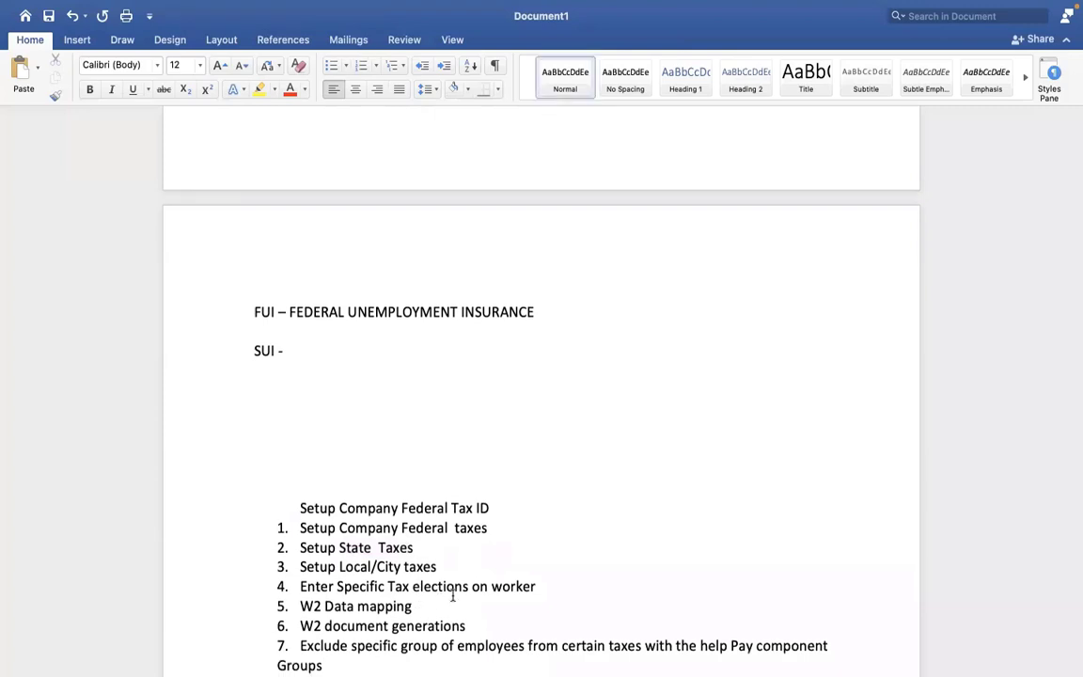
left_click(443, 586)
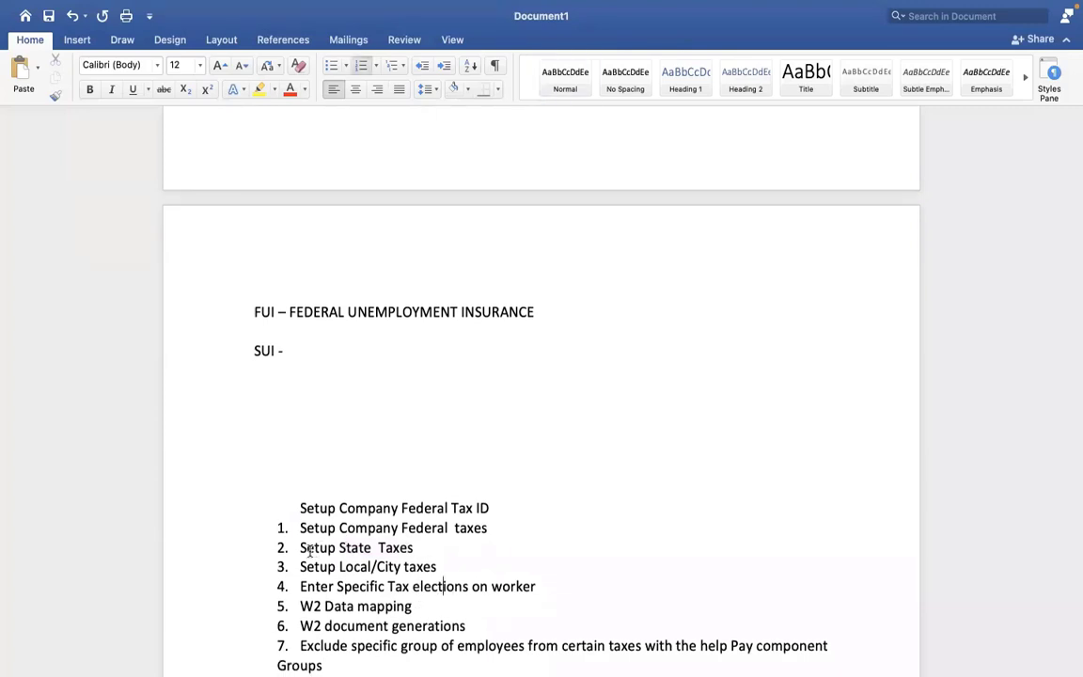
triple_click(377, 548)
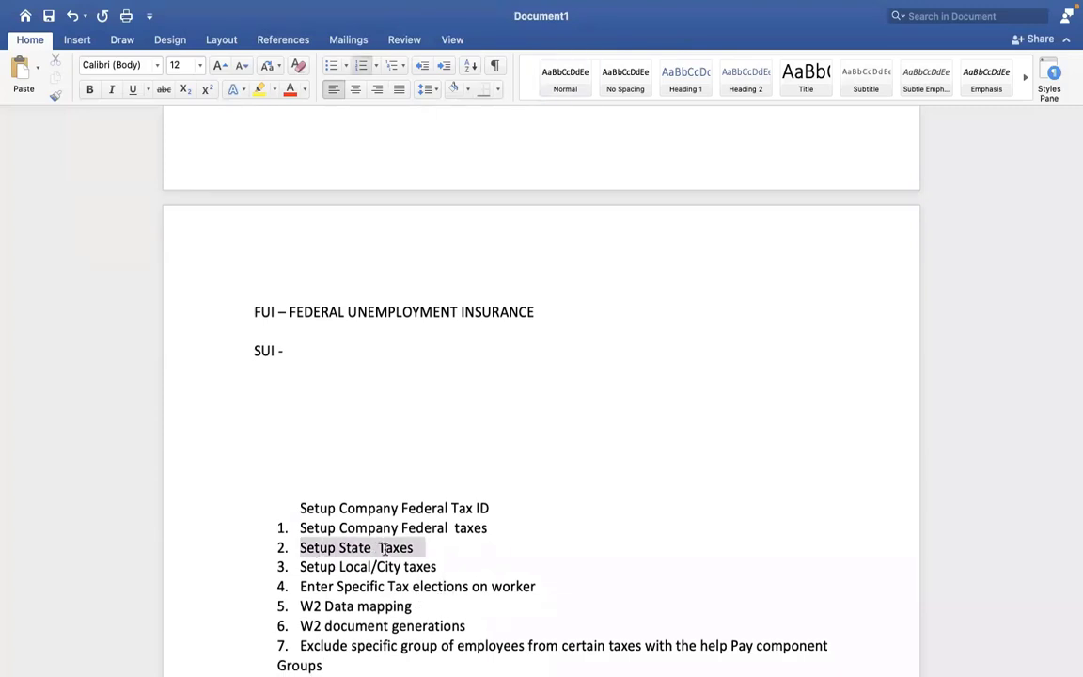
key("ctrl+Right")
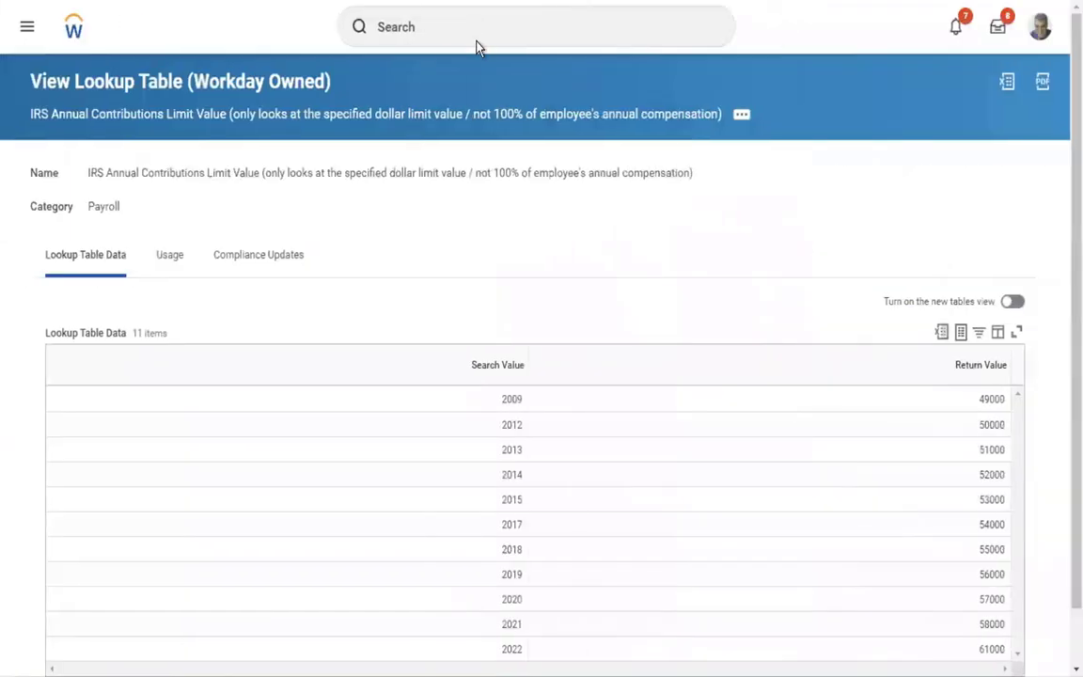
Search Workday for 'EDIT COMPANY STATE' and launch Edit Company State and Local US Tax Reporting.
left_click(406, 27)
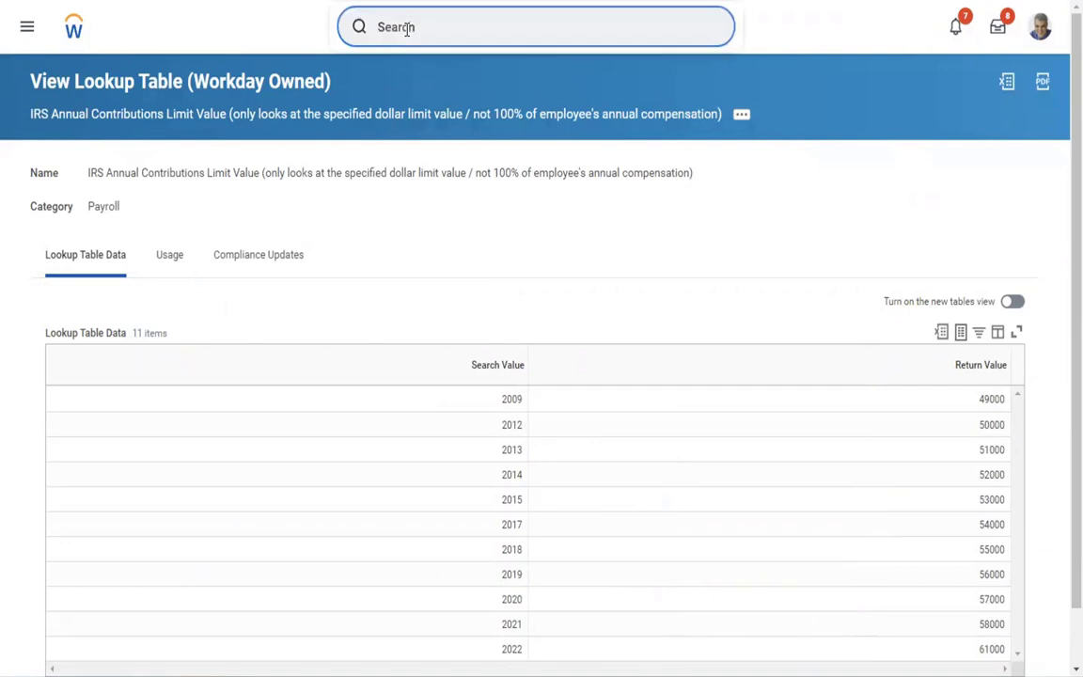
type("EDIT")
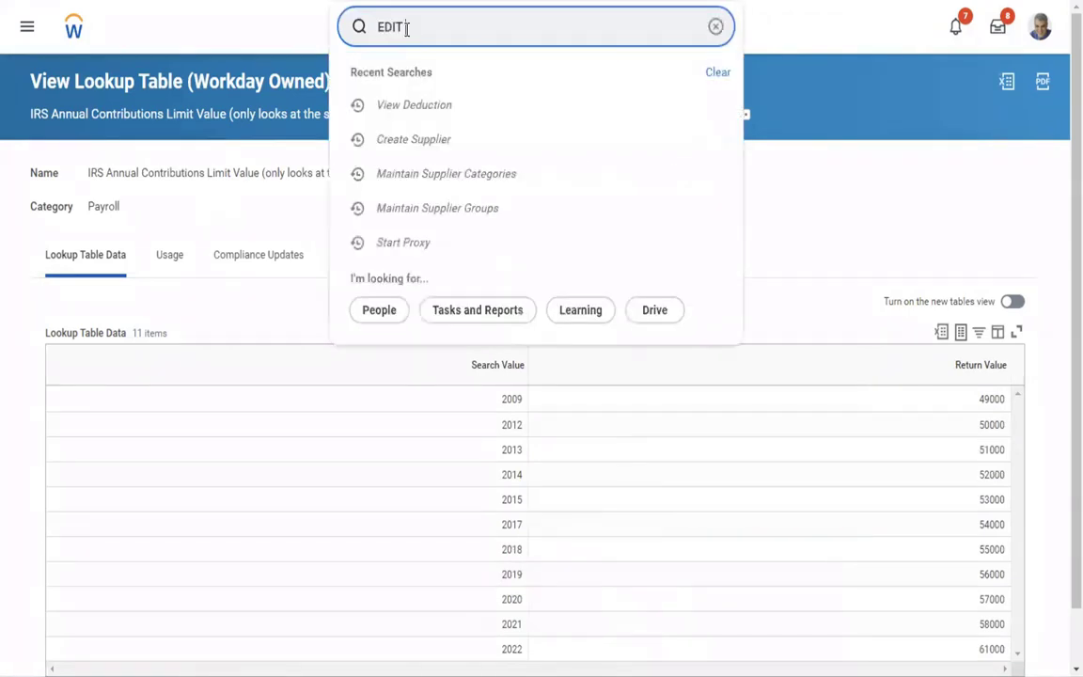
type(" COMPANY STATE")
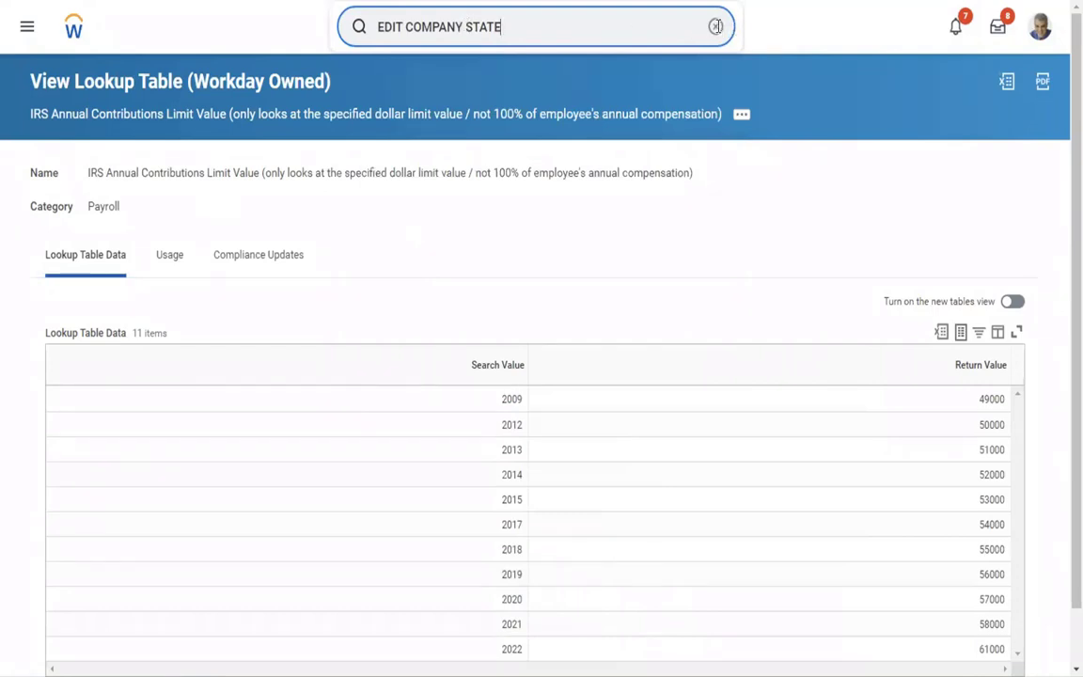
left_click(75, 30)
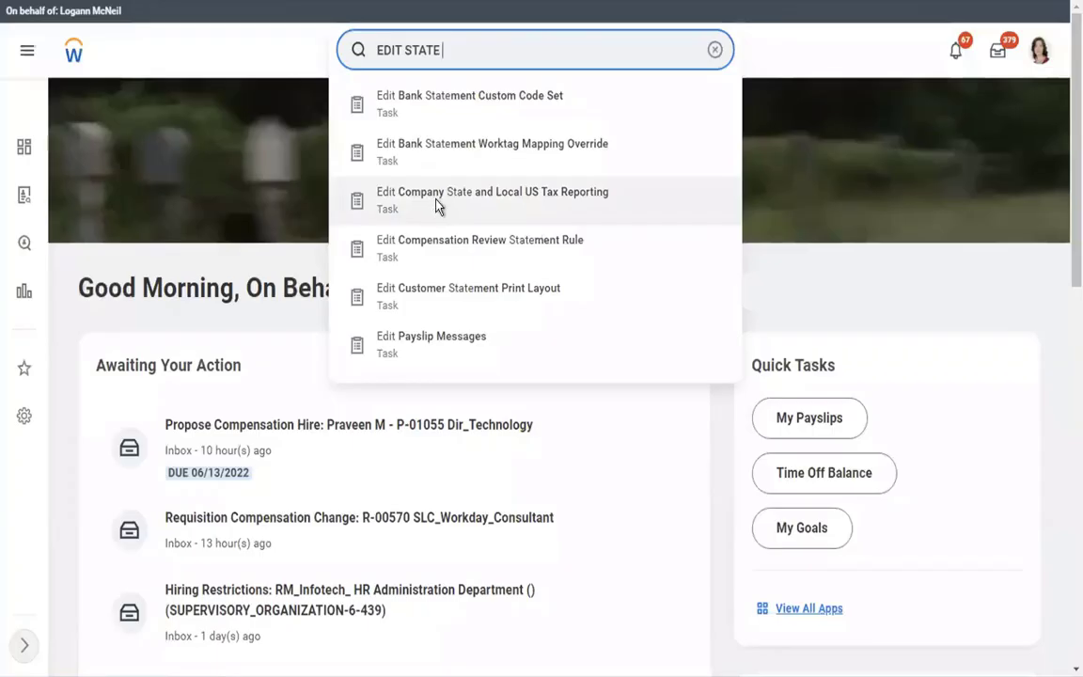
left_click(438, 205)
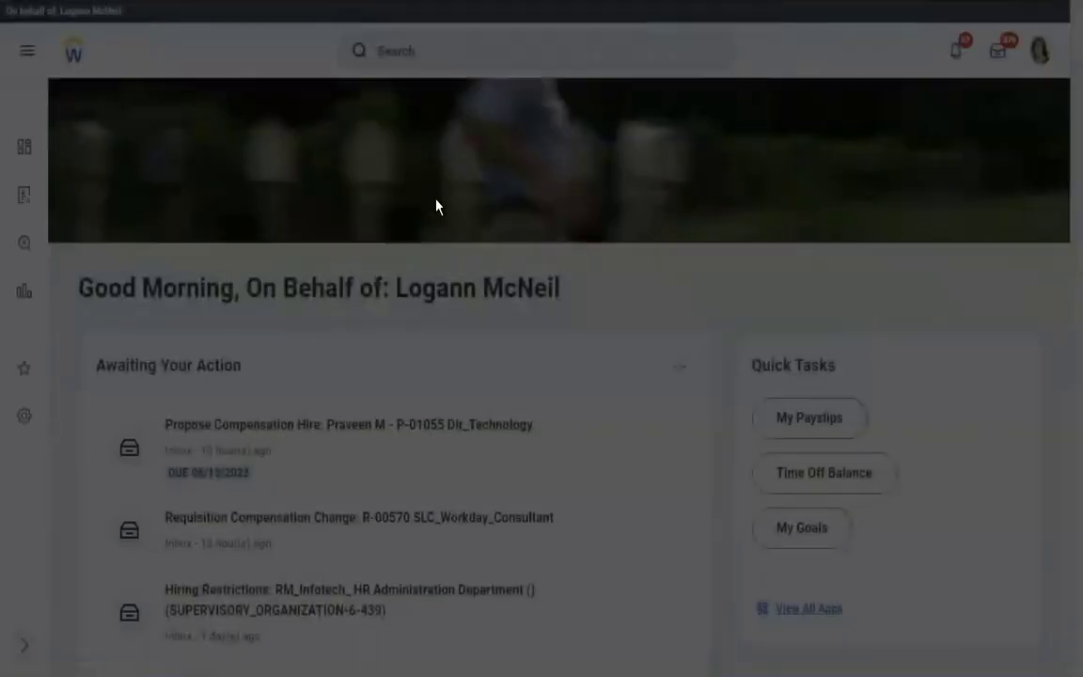
Choose Global Modern Services, Inc. (USA) as the company and highlight the task title.
left_click(423, 223)
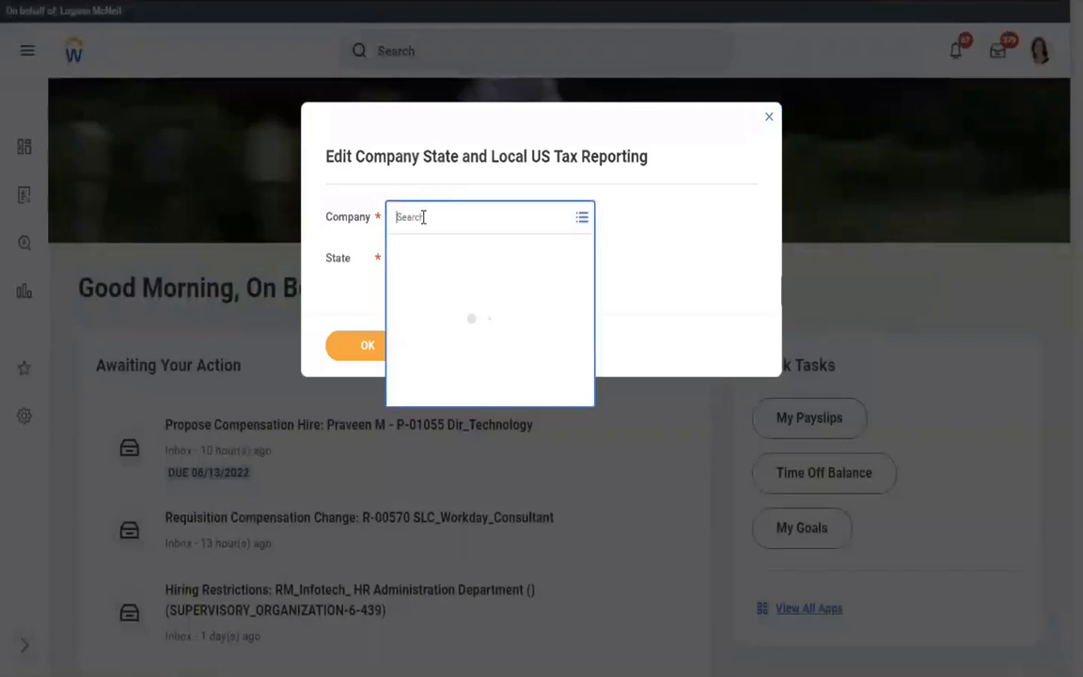
type("GLOBAL")
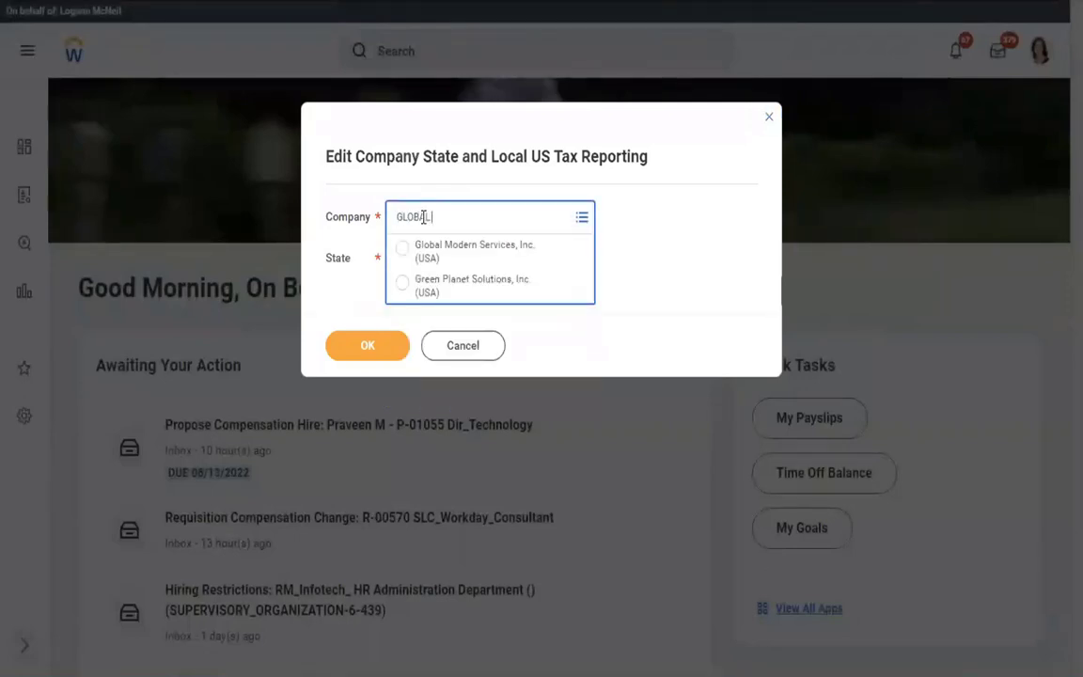
type(" MODE USA")
key("Return")
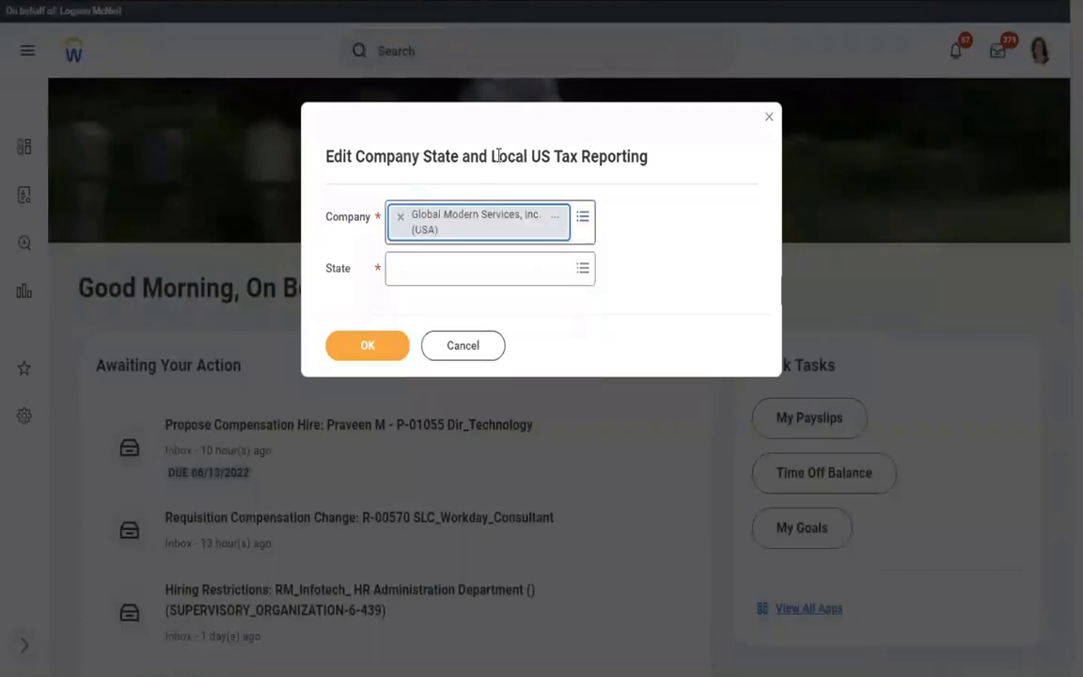
left_click_drag(507, 158, 631, 158)
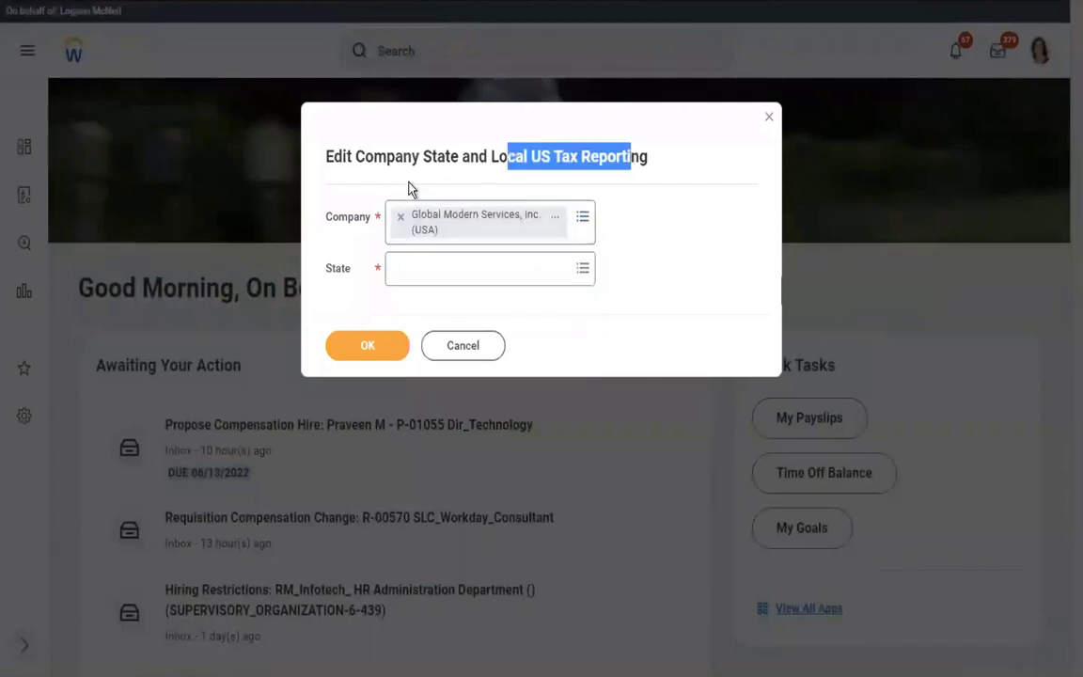
left_click_drag(385, 156, 616, 156)
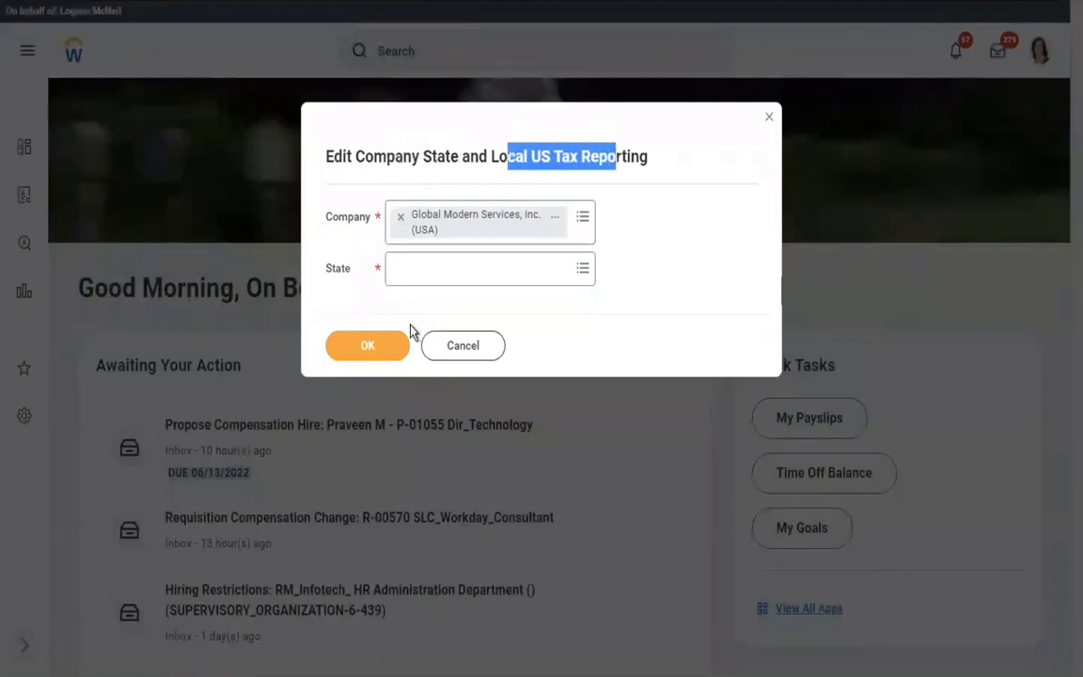
Set the state to Illinois and confirm the prompt with OK.
left_click(434, 274)
type("ILLI")
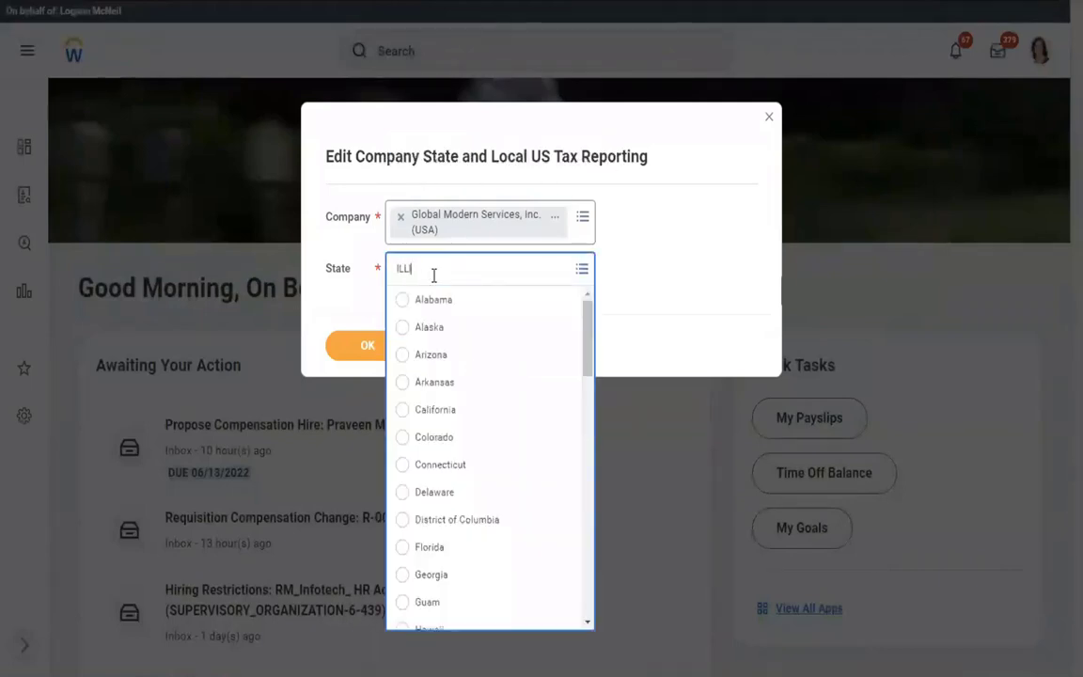
key("Return")
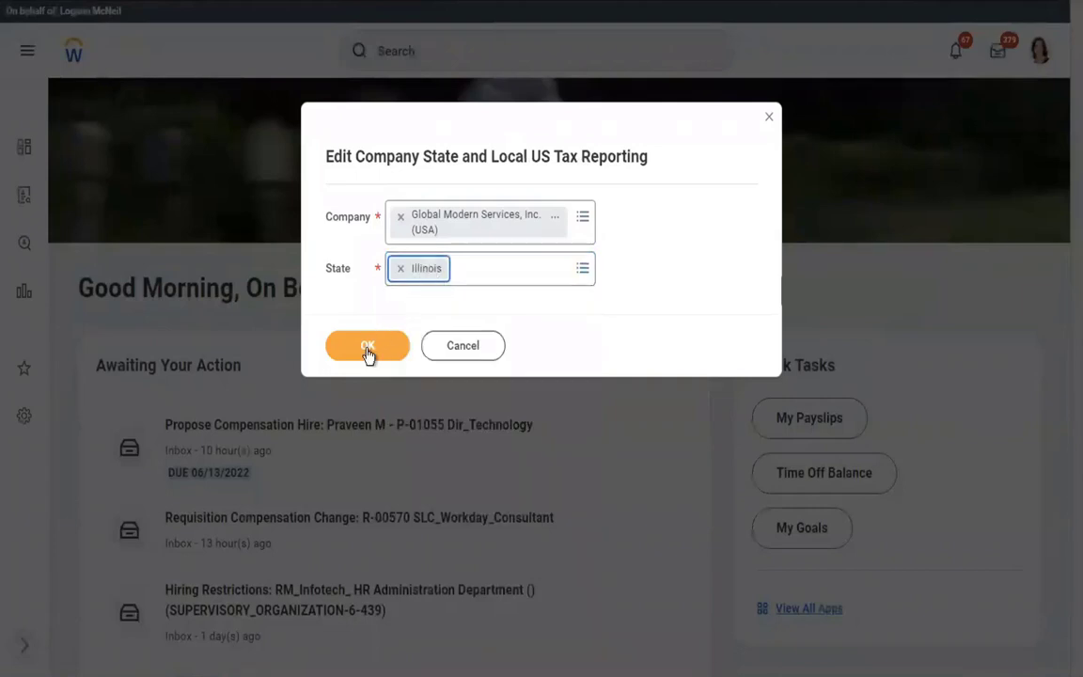
left_click(367, 348)
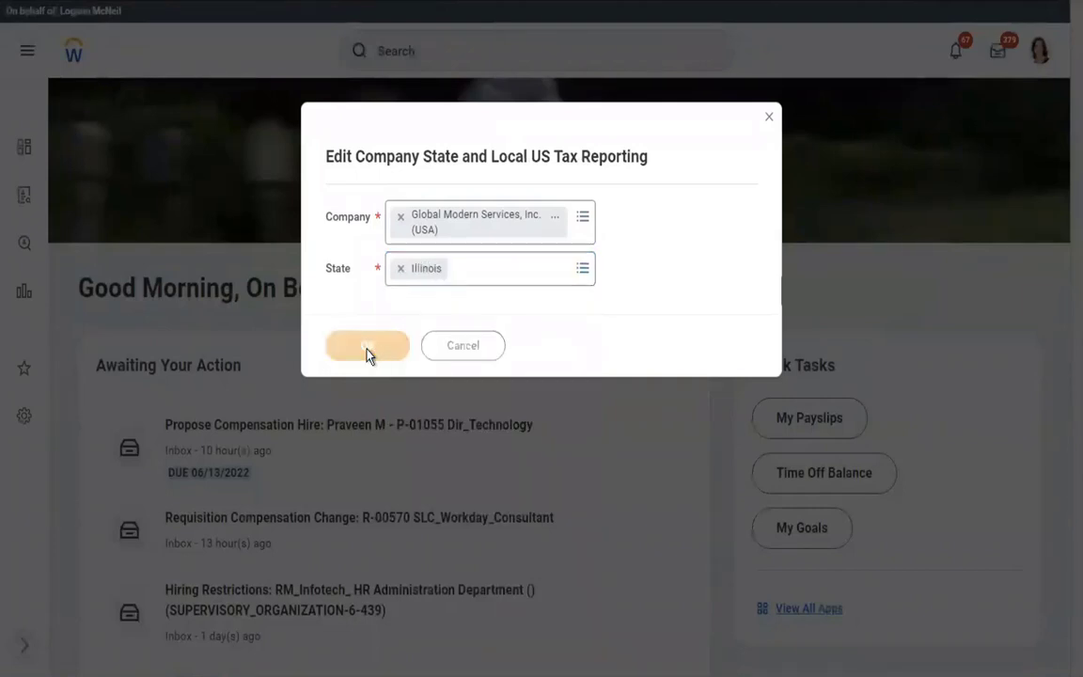